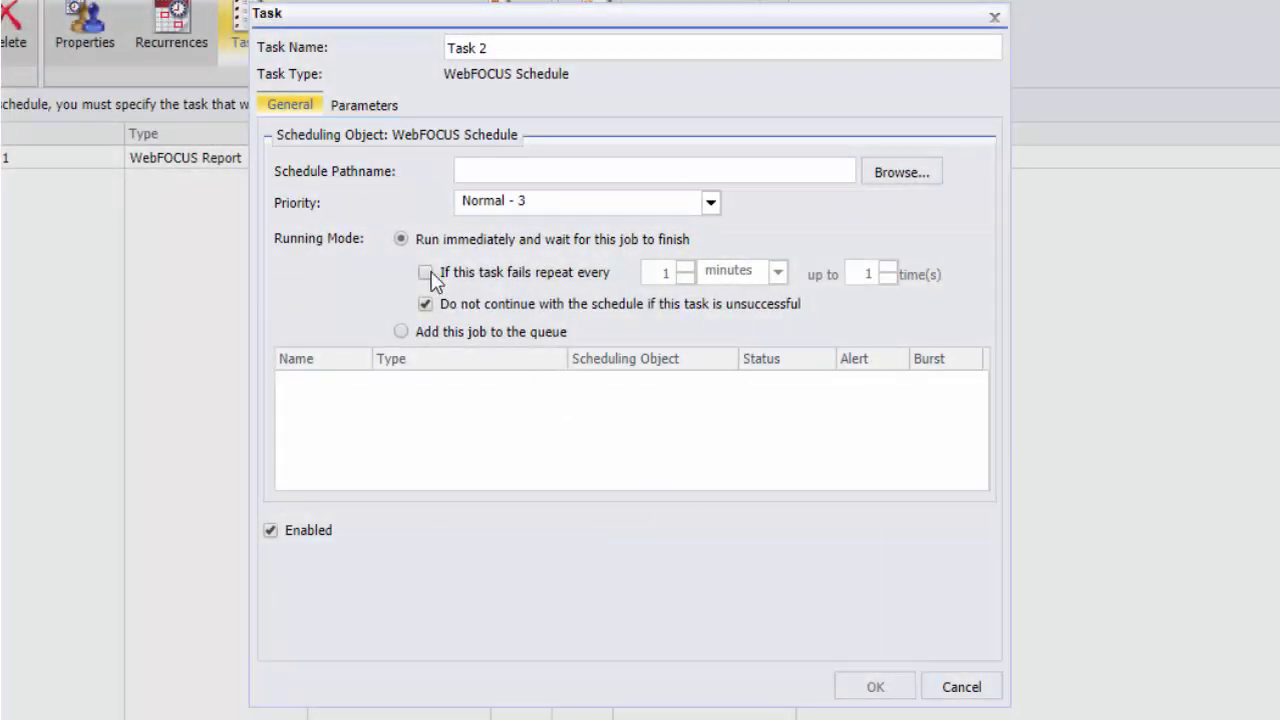
Enable repeating Task 2 on failure, set the repeat interval to 5 minutes and increase the allowed number of repeats
left_click(426, 273)
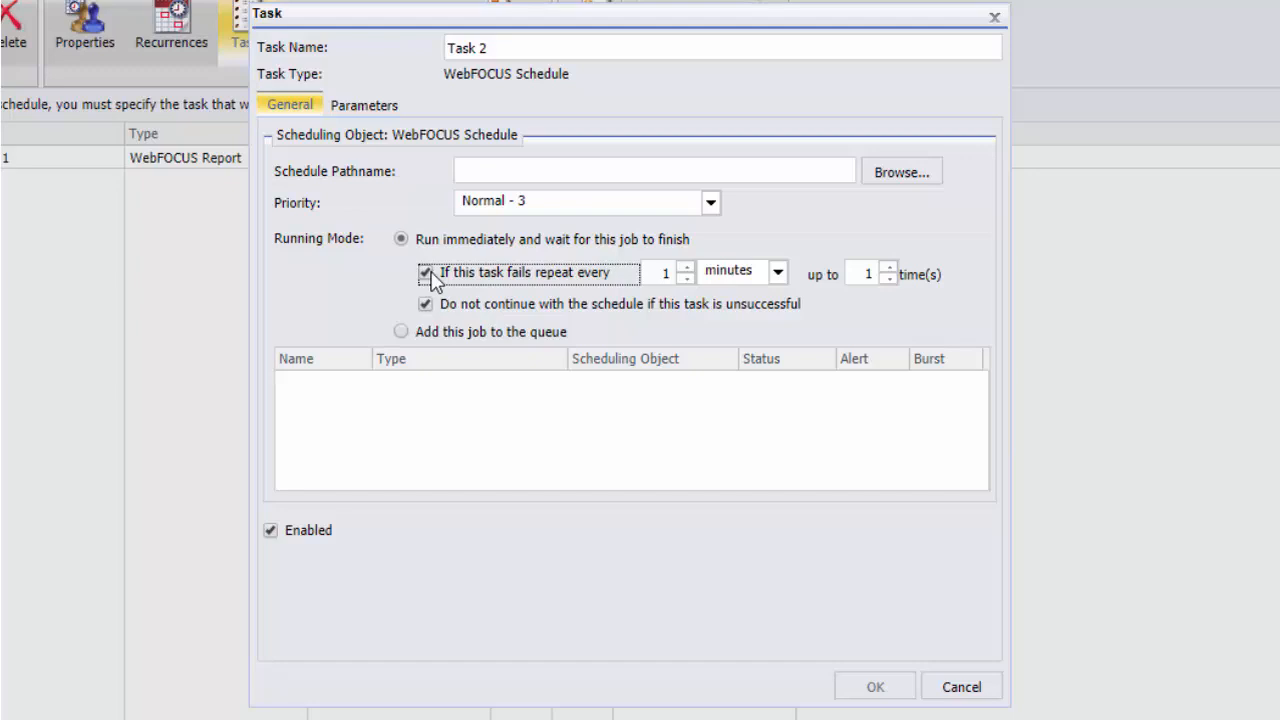
left_click(689, 268)
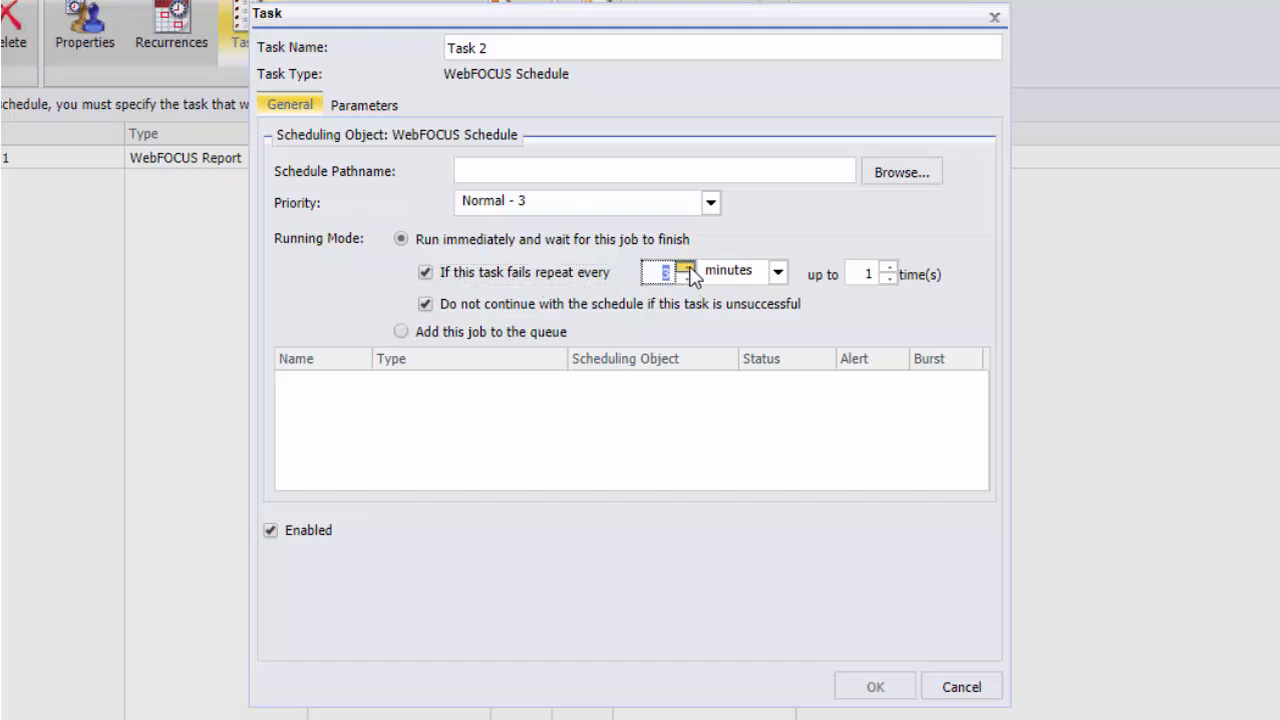
left_click(689, 268)
left_click(689, 268)
left_click(888, 268)
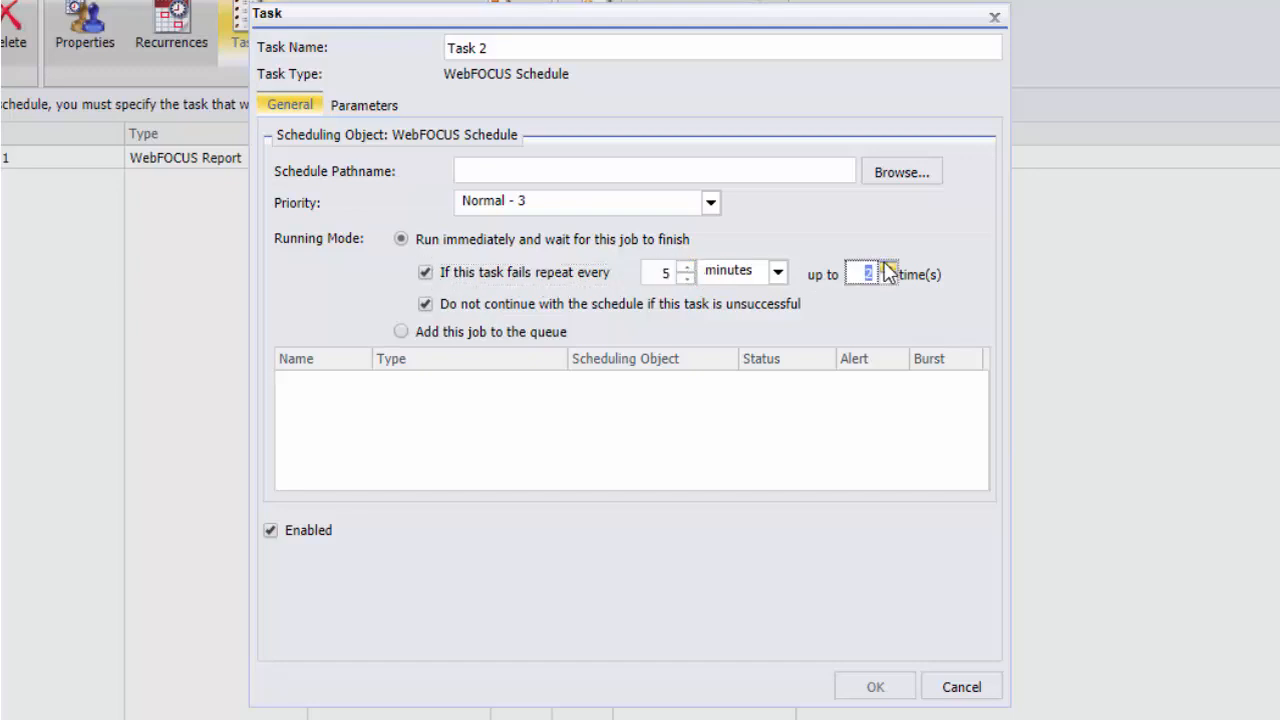
left_click(888, 268)
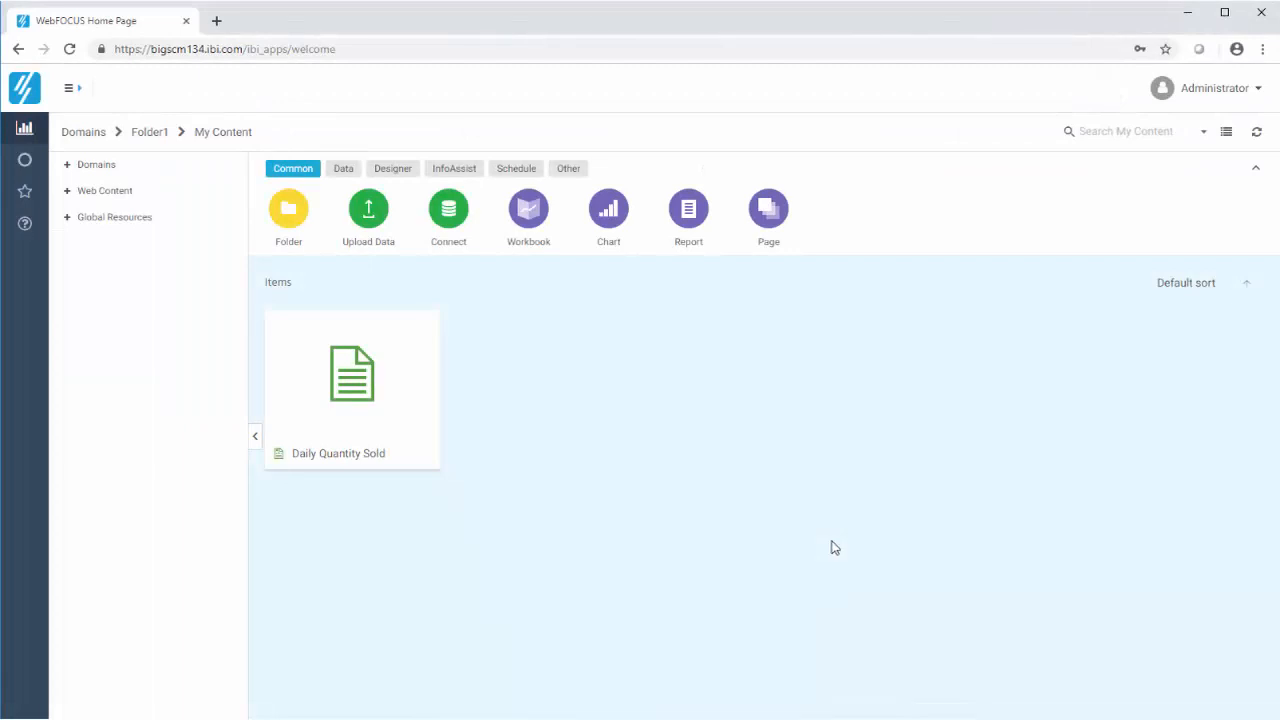
Create a new schedule and title it "Extract Data and Run Reports"
left_click(516, 170)
left_click(462, 222)
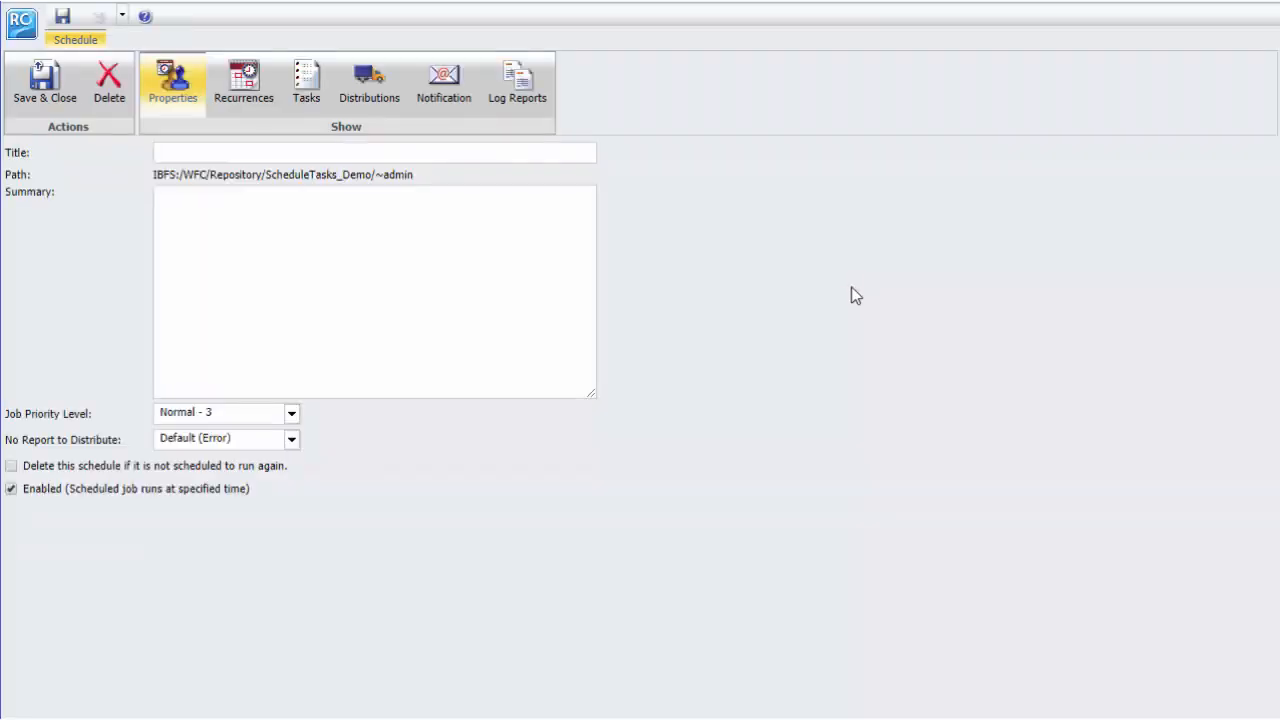
left_click(269, 154)
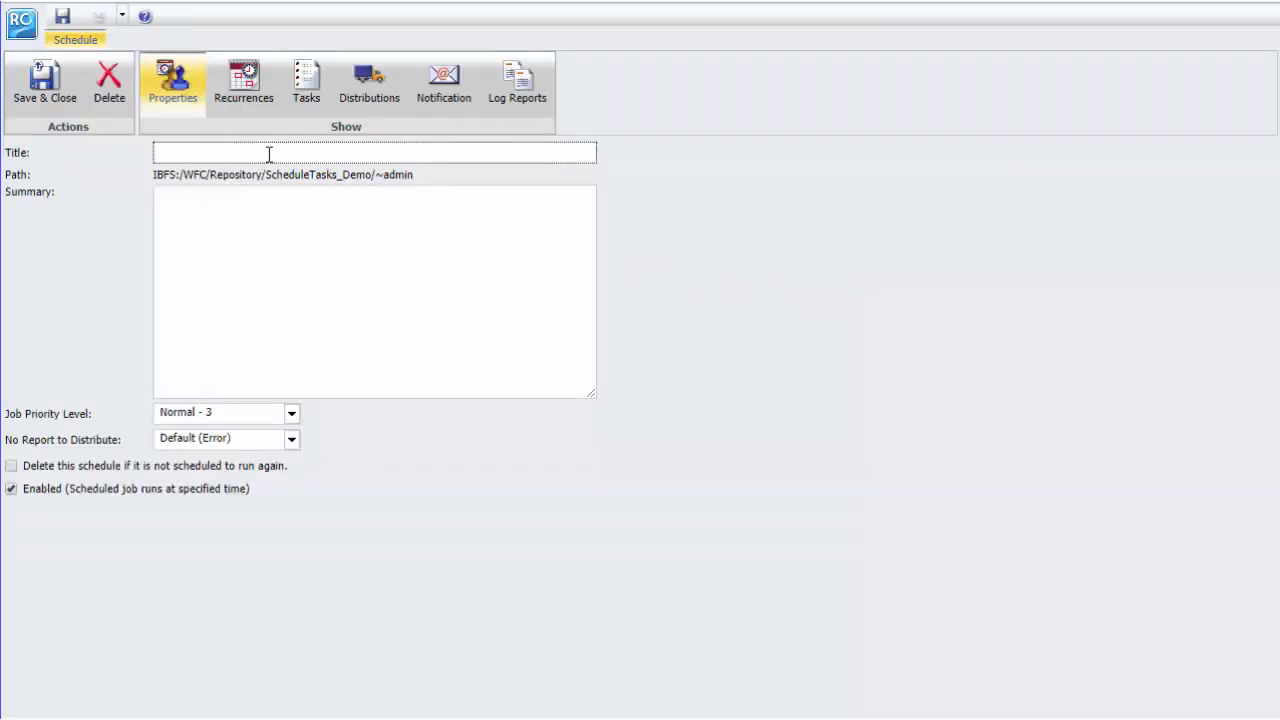
type("Extract Data and Run Reports")
Add a weekly recurrence to the schedule that runs every week on Monday
left_click(242, 84)
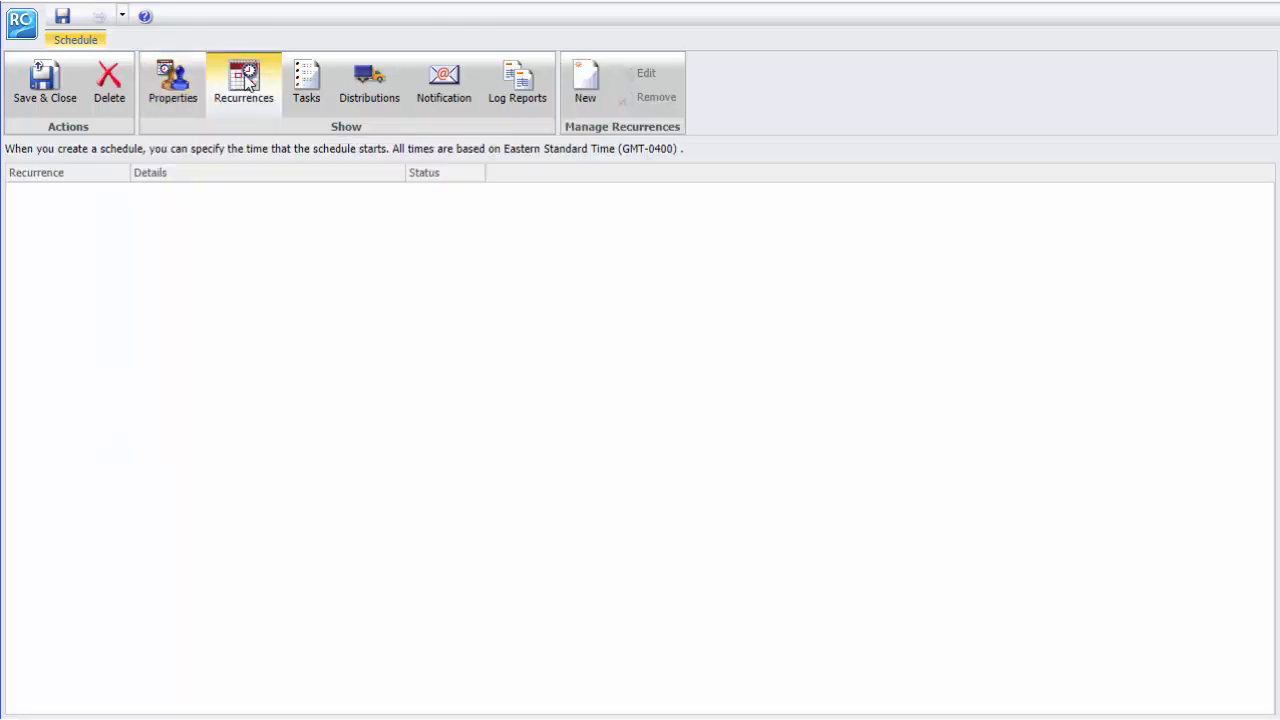
left_click(581, 80)
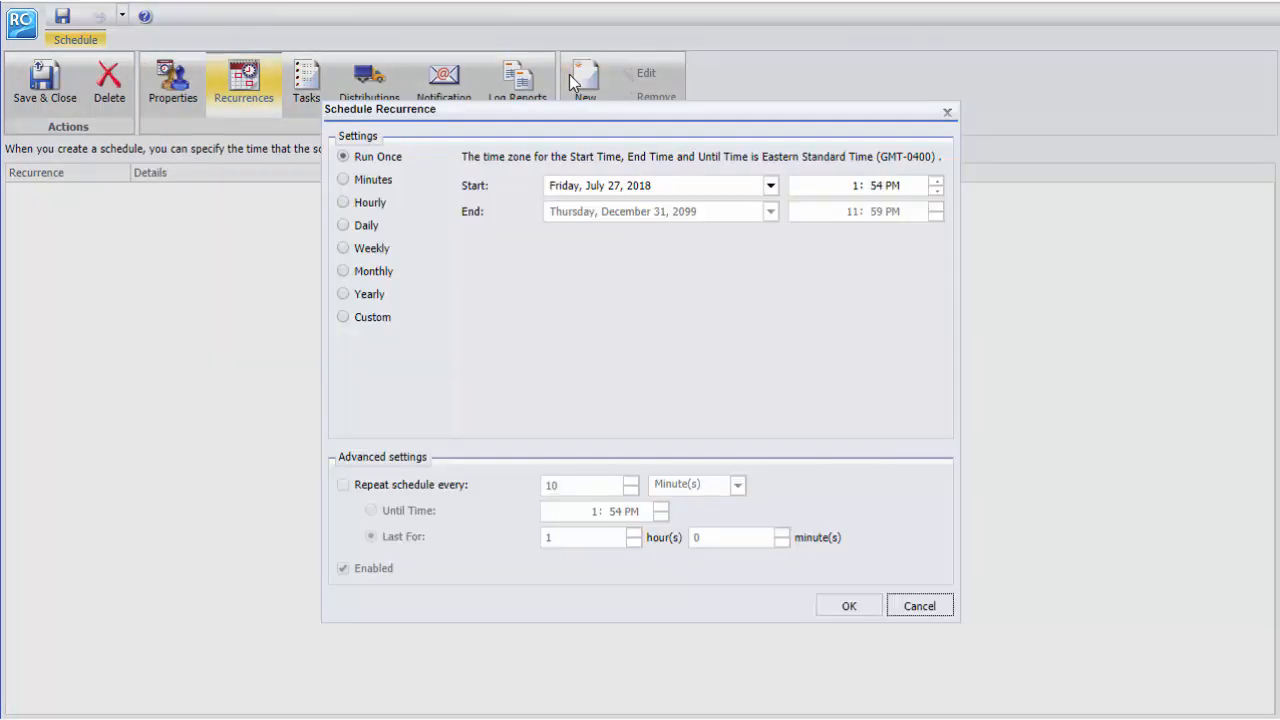
left_click(345, 250)
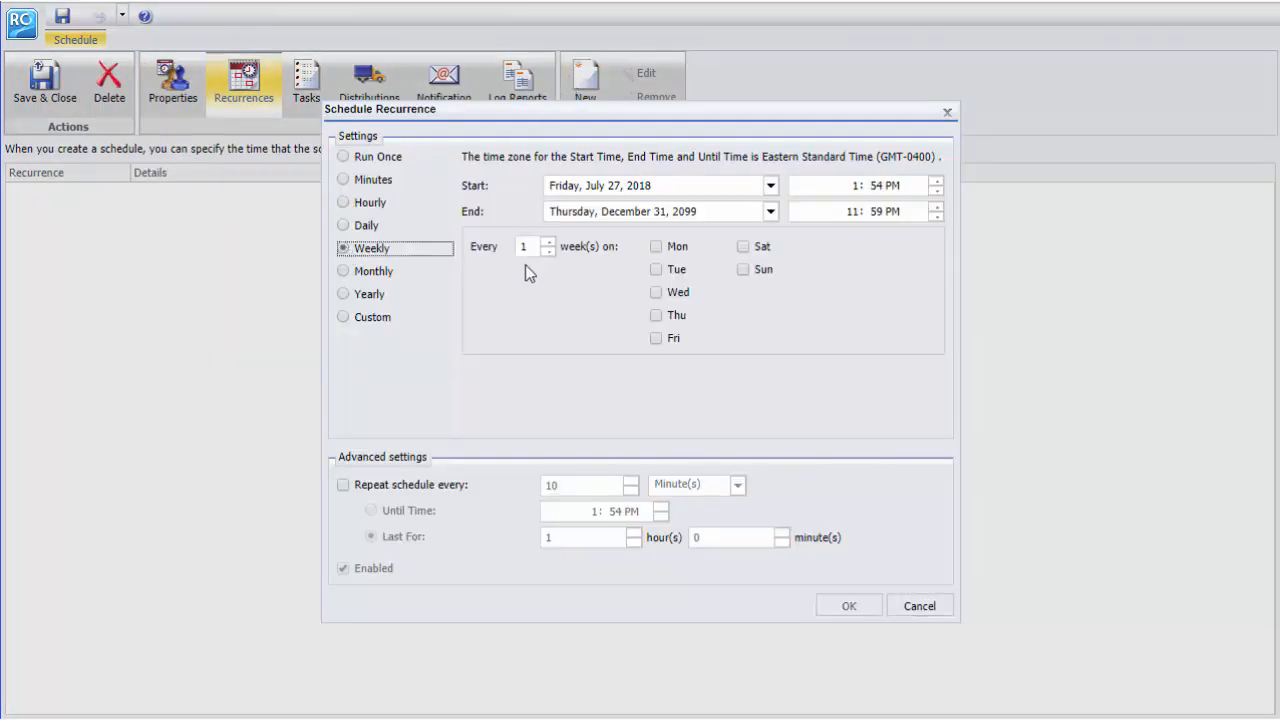
left_click(656, 246)
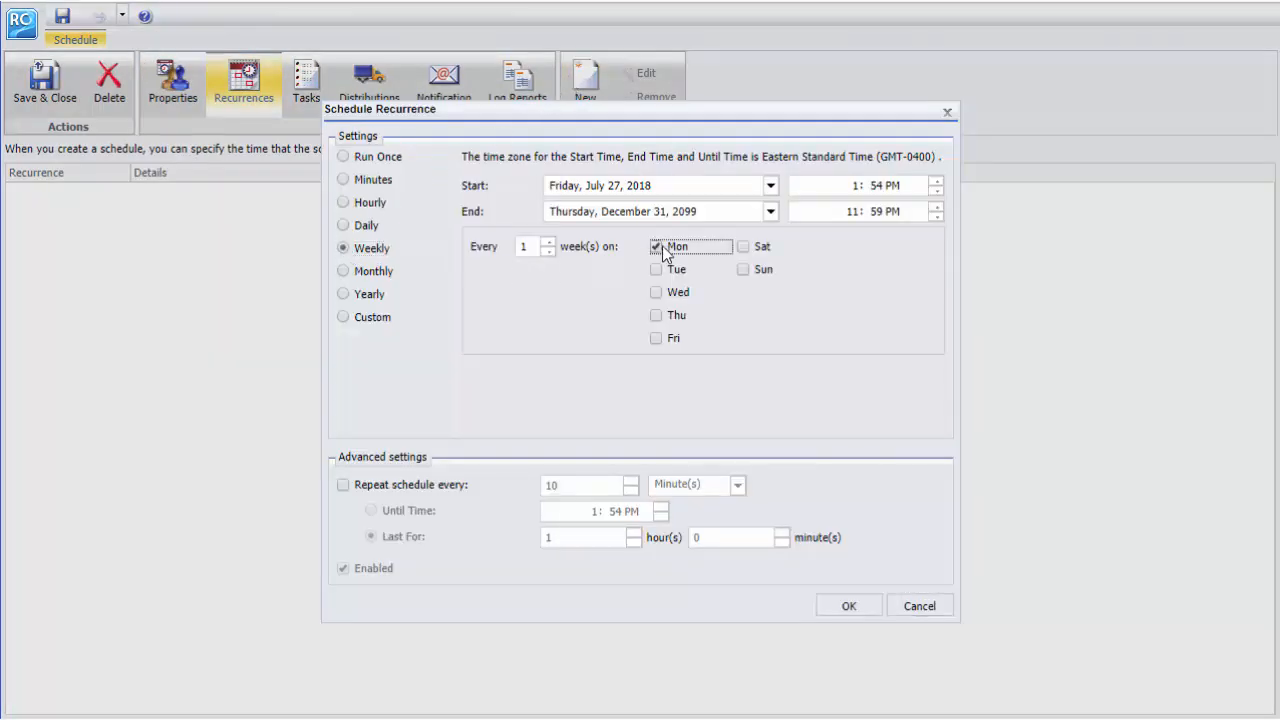
left_click(869, 606)
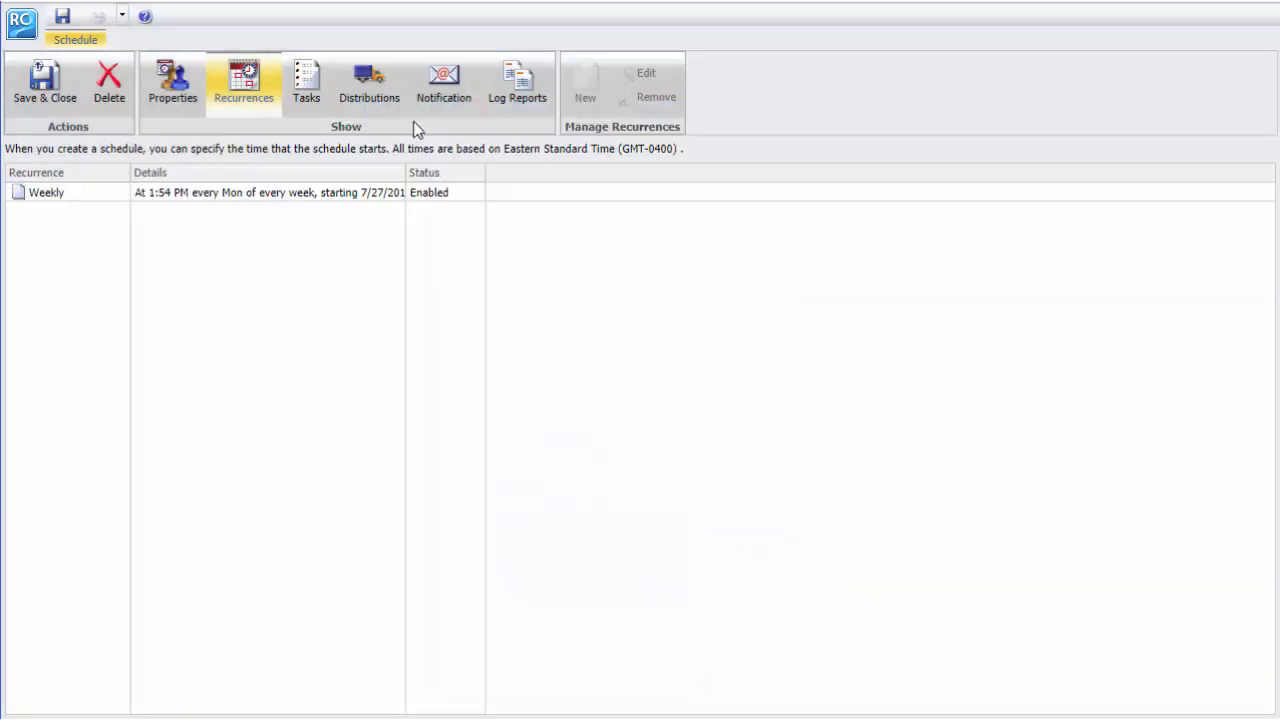
Start a new WebFOCUS Schedule task and choose the Extract Retail Data schedule as its scheduling object
left_click(322, 88)
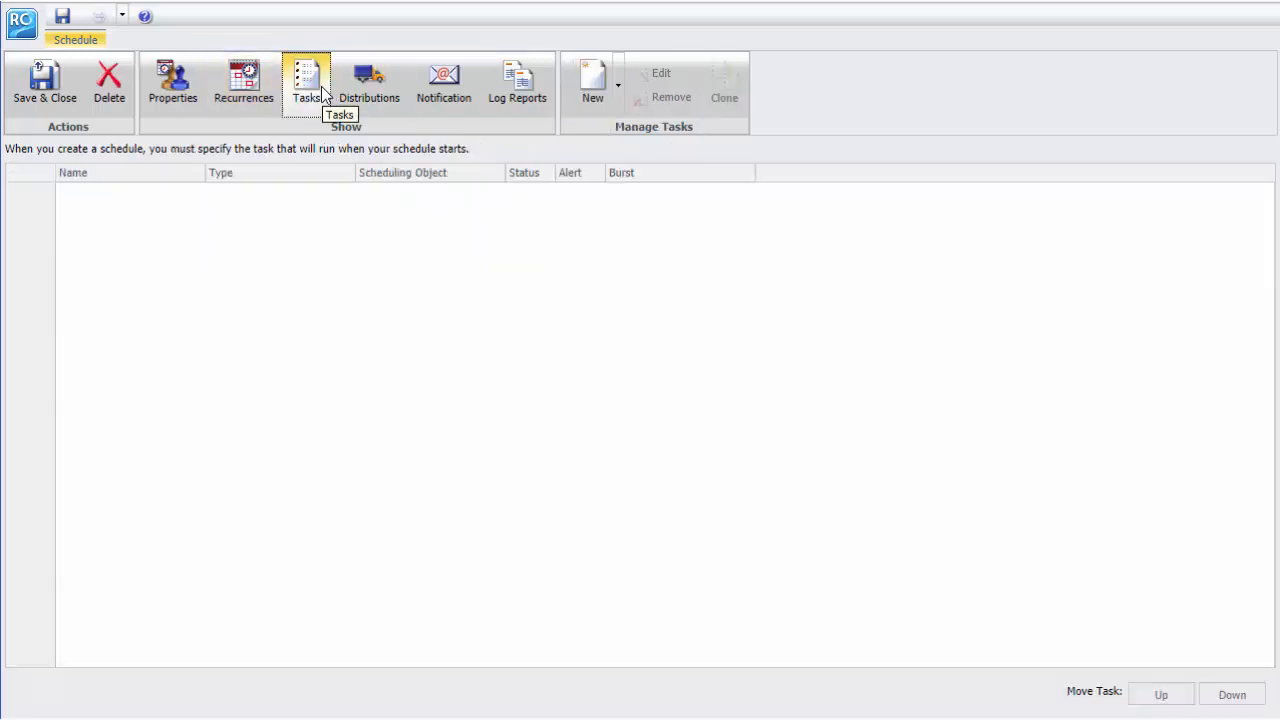
left_click(619, 88)
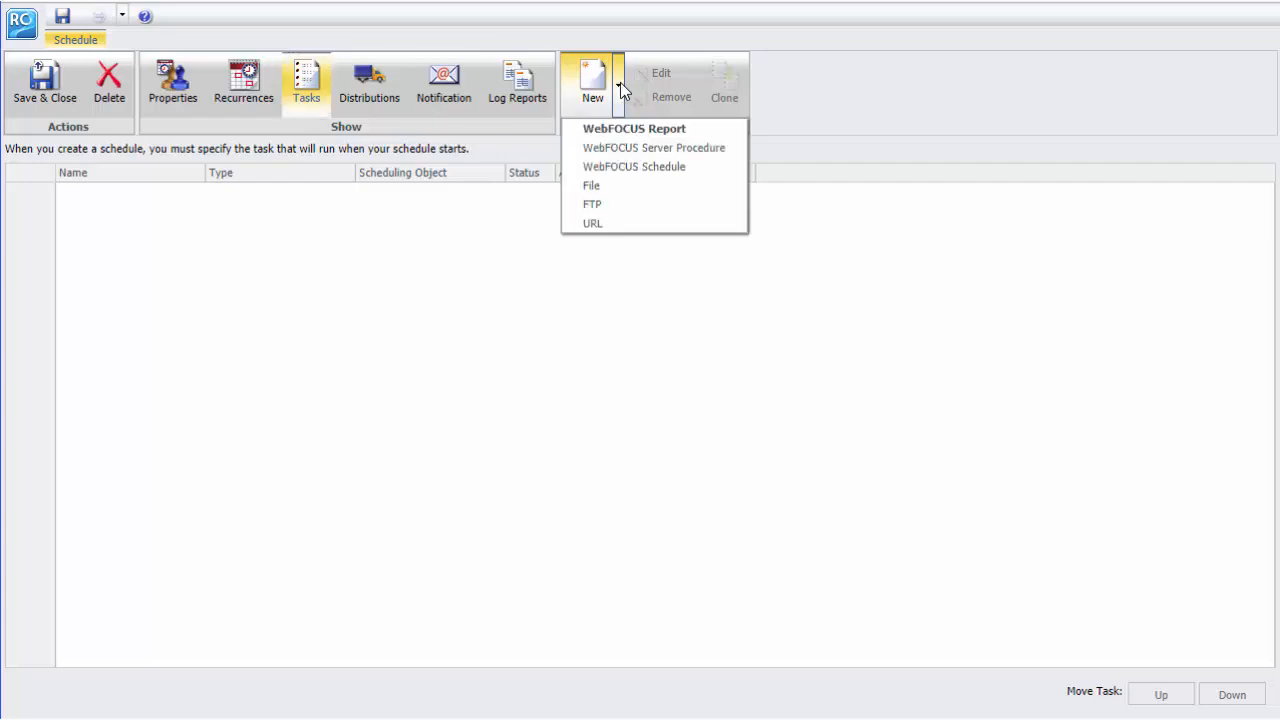
left_click(627, 167)
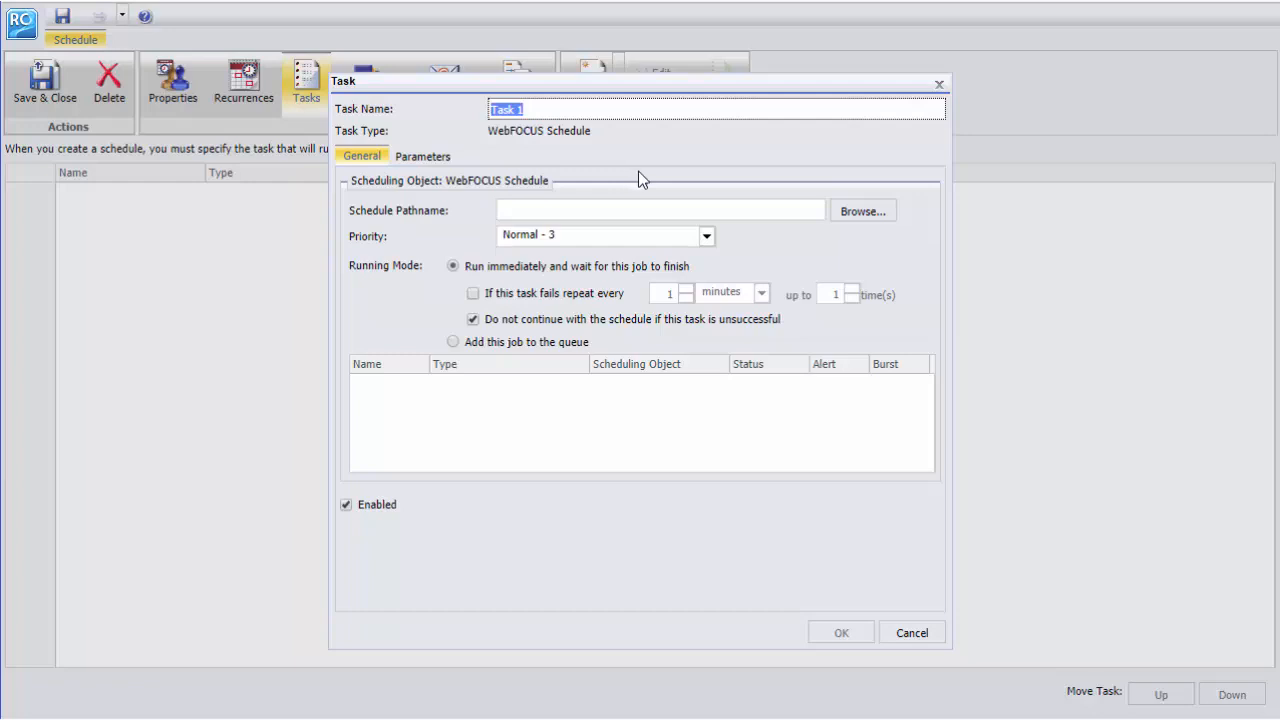
left_click(866, 207)
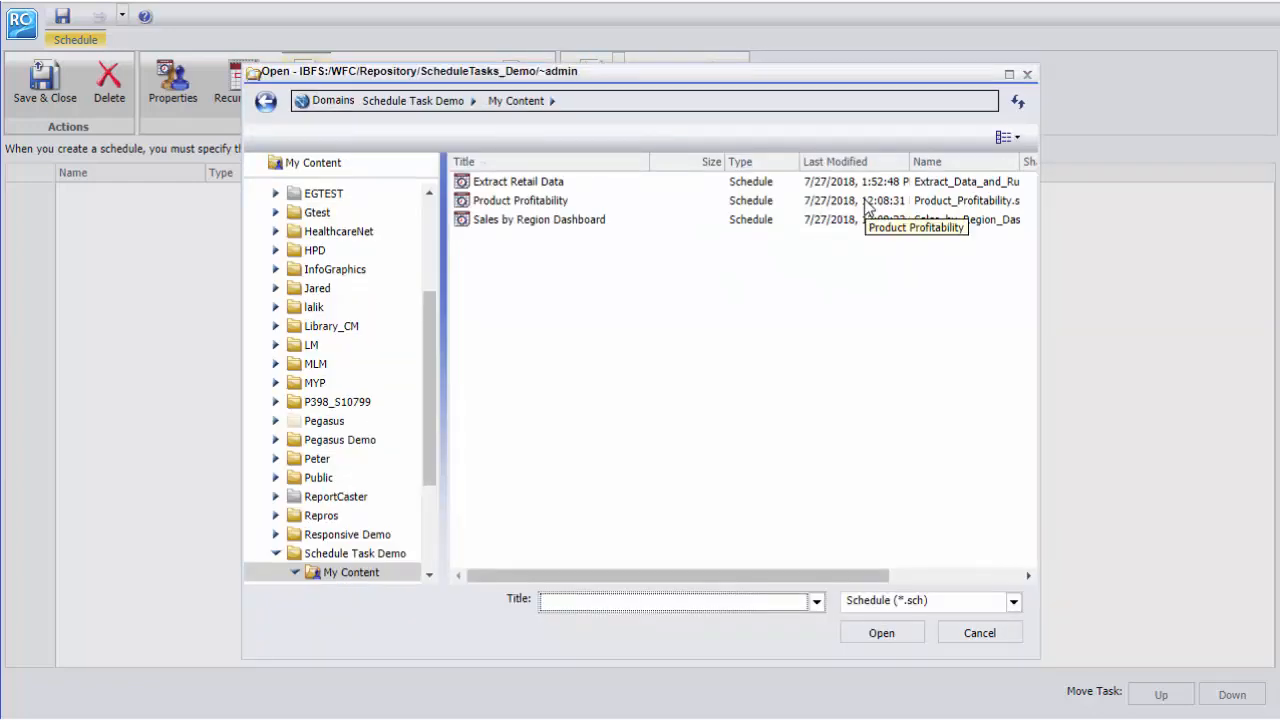
left_click(518, 183)
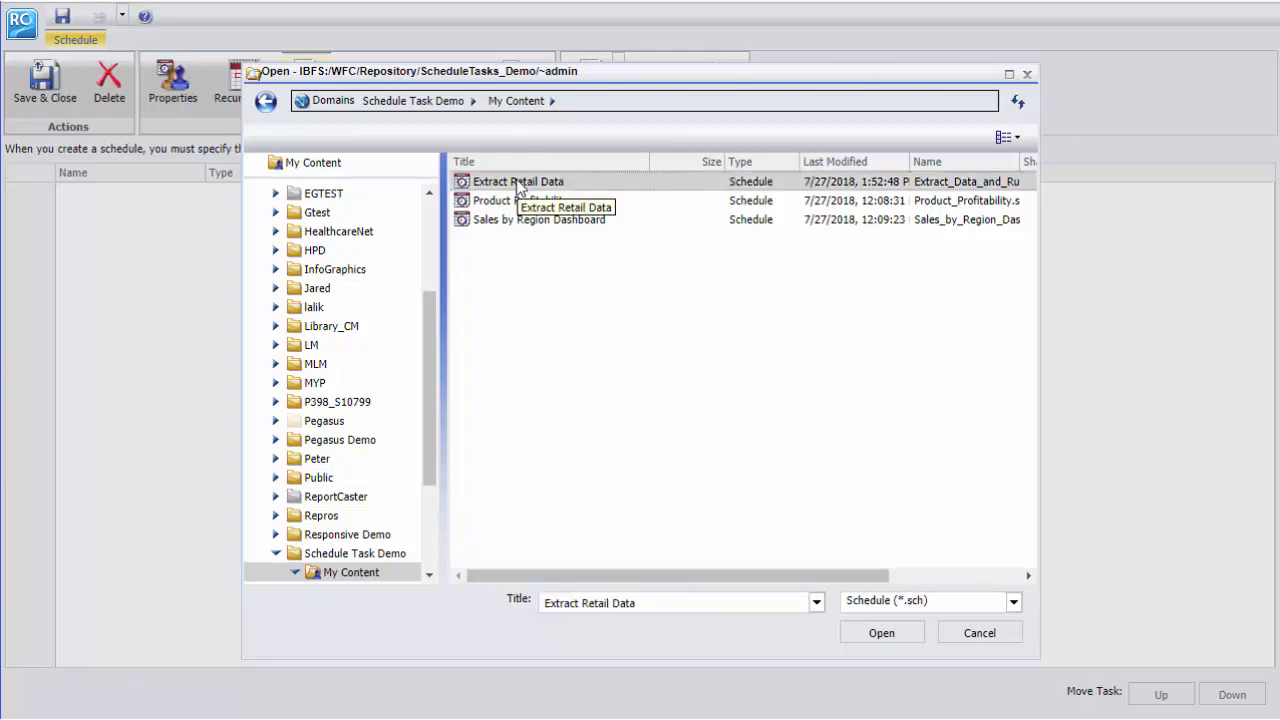
left_click(893, 631)
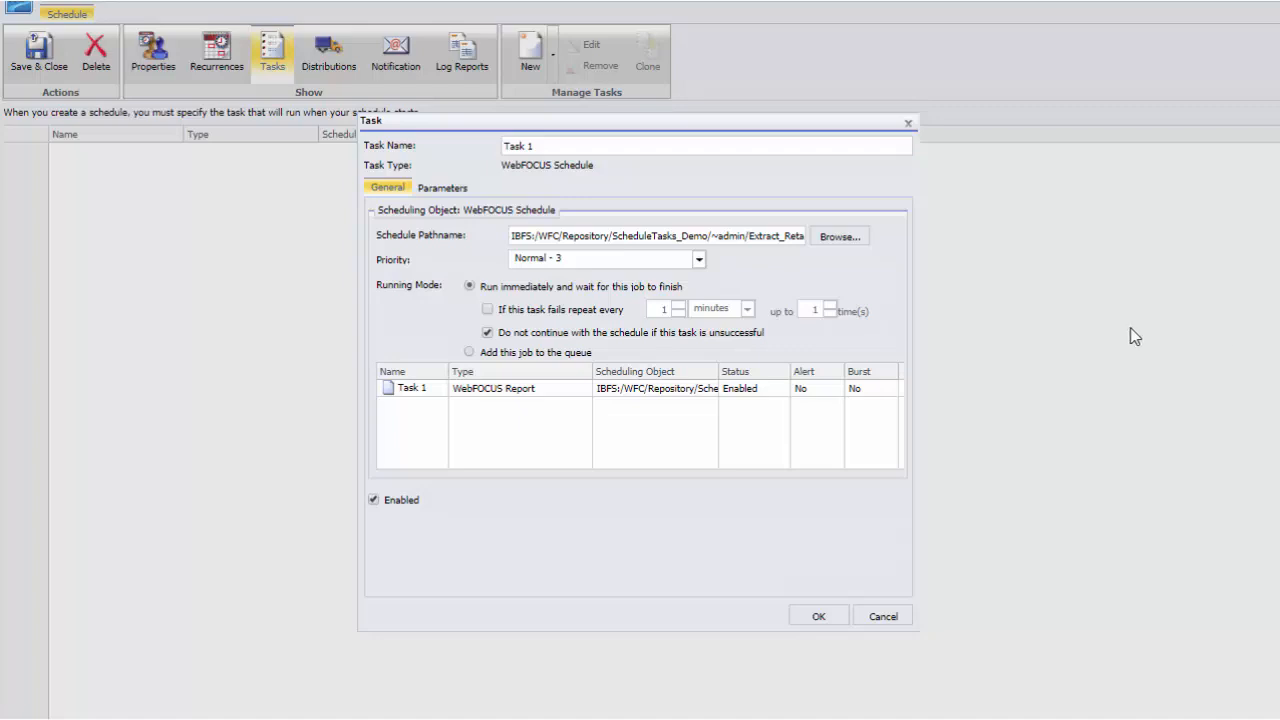
Set Task 1 to repeat every 5 minutes up to 3 times if it fails, and save the task
left_click(487, 310)
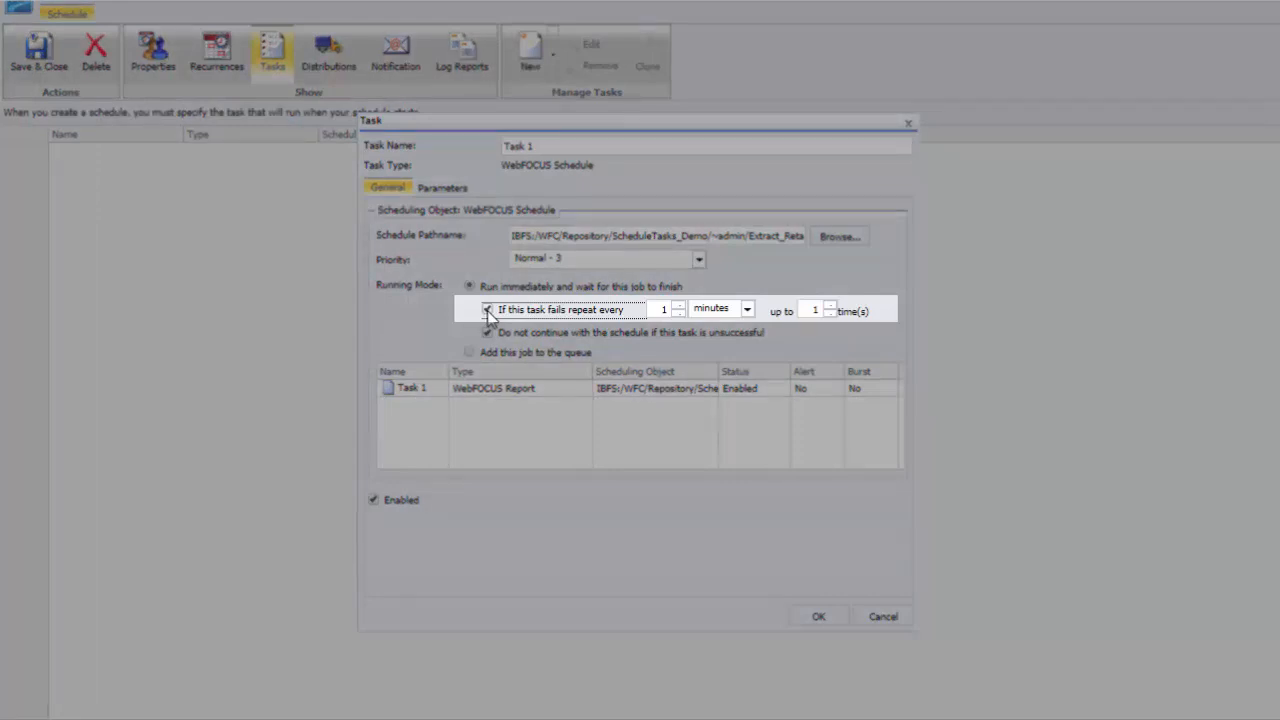
left_click(679, 306)
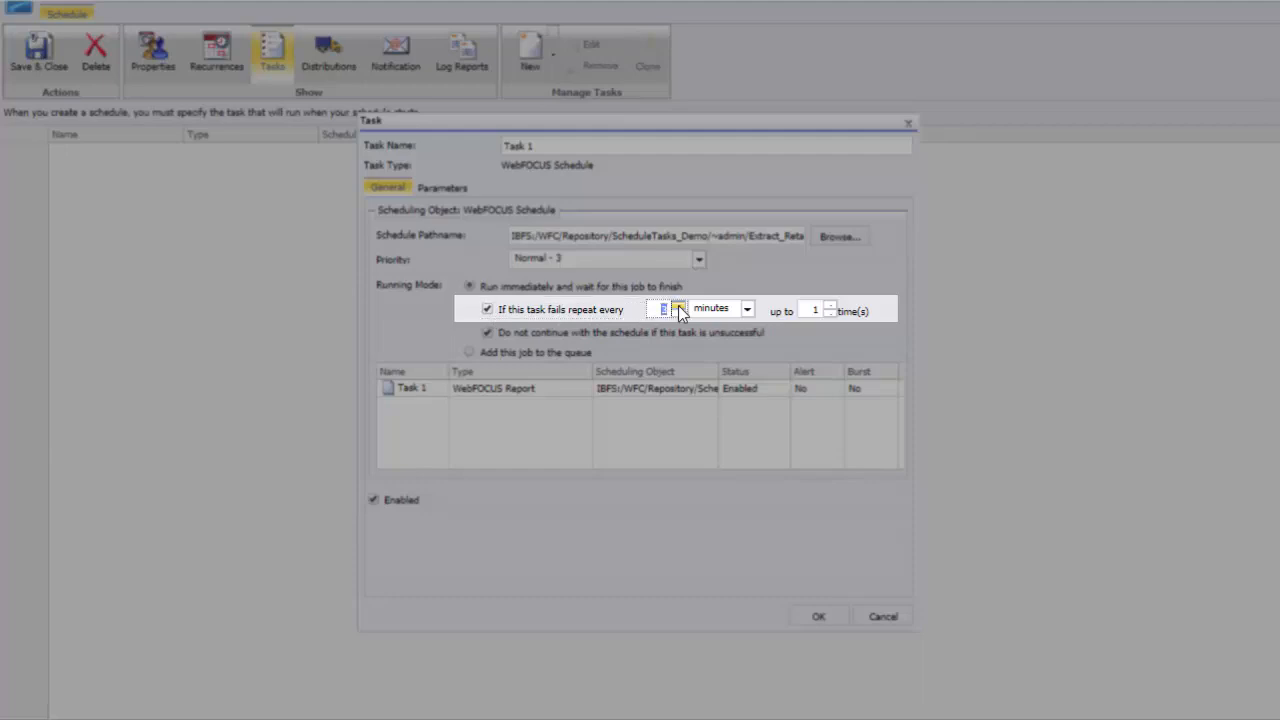
left_click(829, 308)
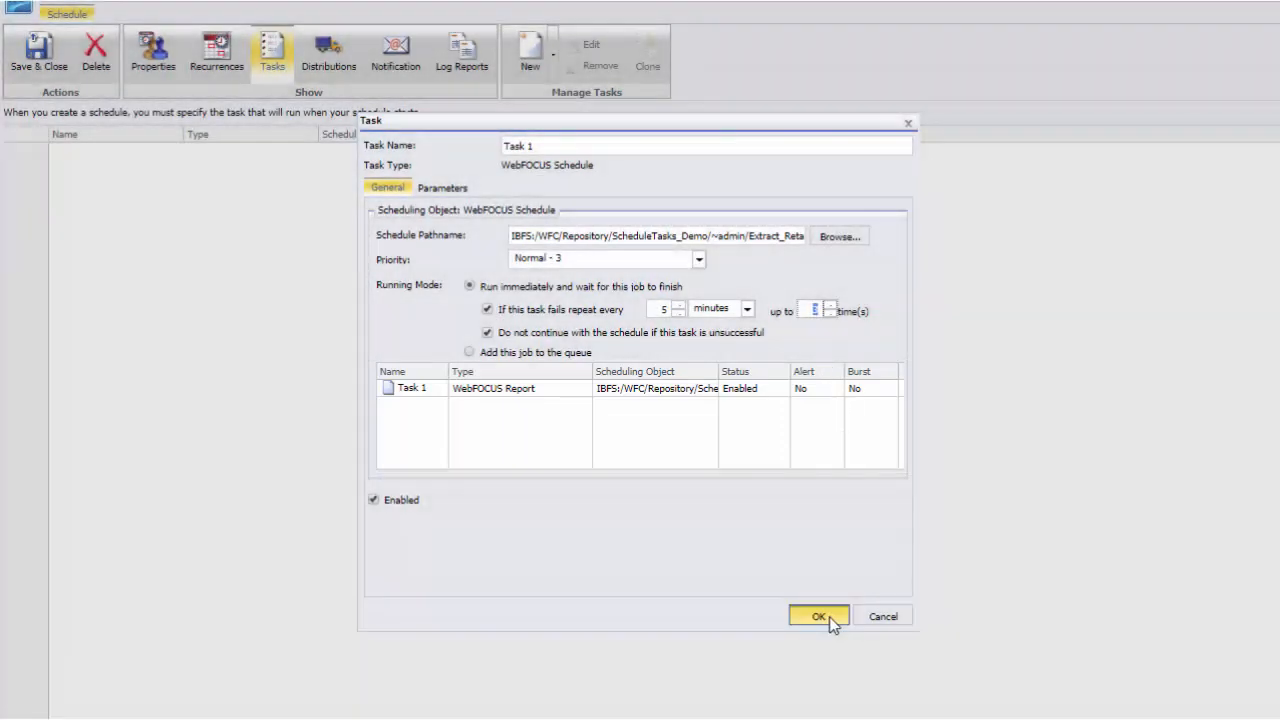
left_click(829, 619)
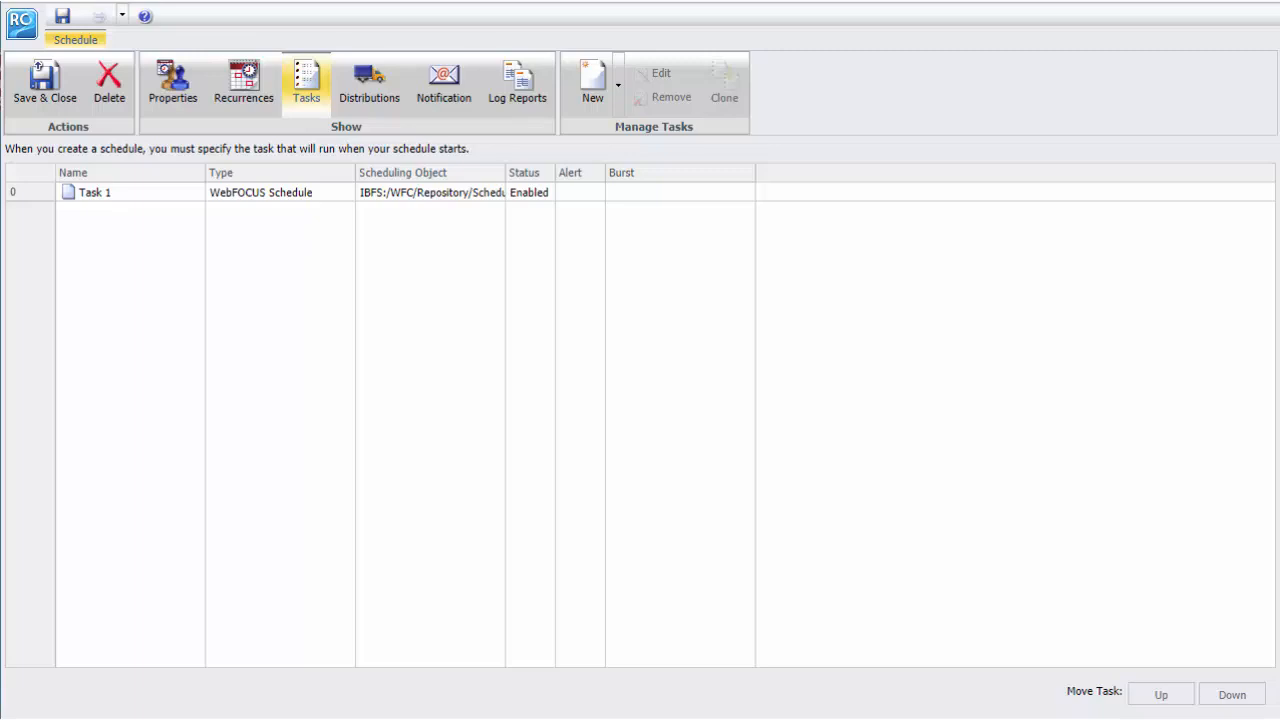
Add a second WebFOCUS Schedule task that runs the Product Profitability schedule by adding its job to the queue
left_click(621, 102)
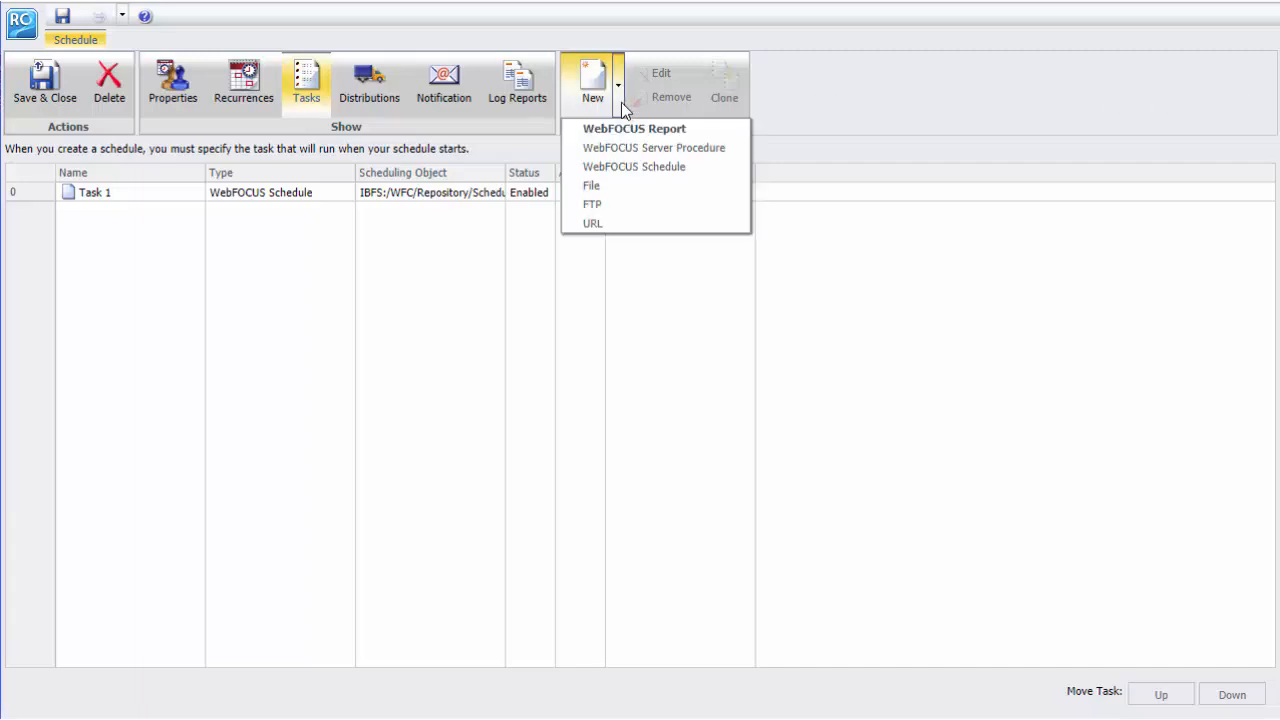
left_click(629, 166)
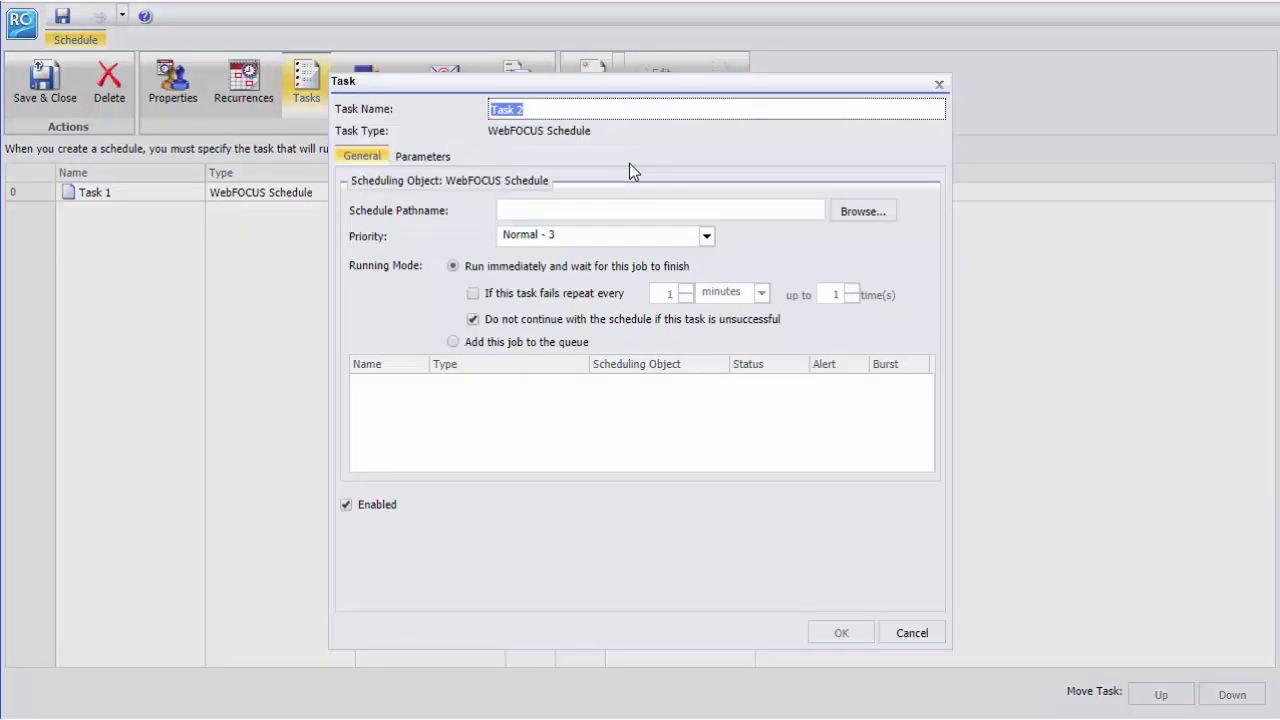
left_click(851, 211)
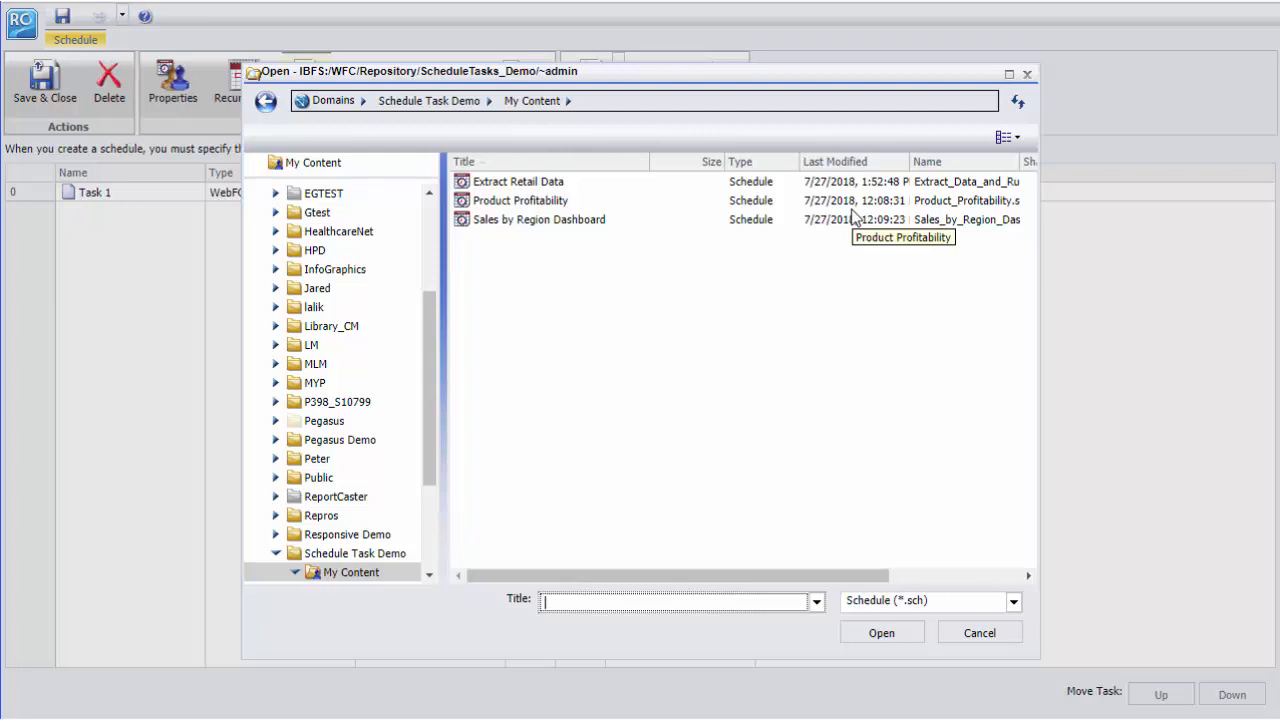
left_click(833, 205)
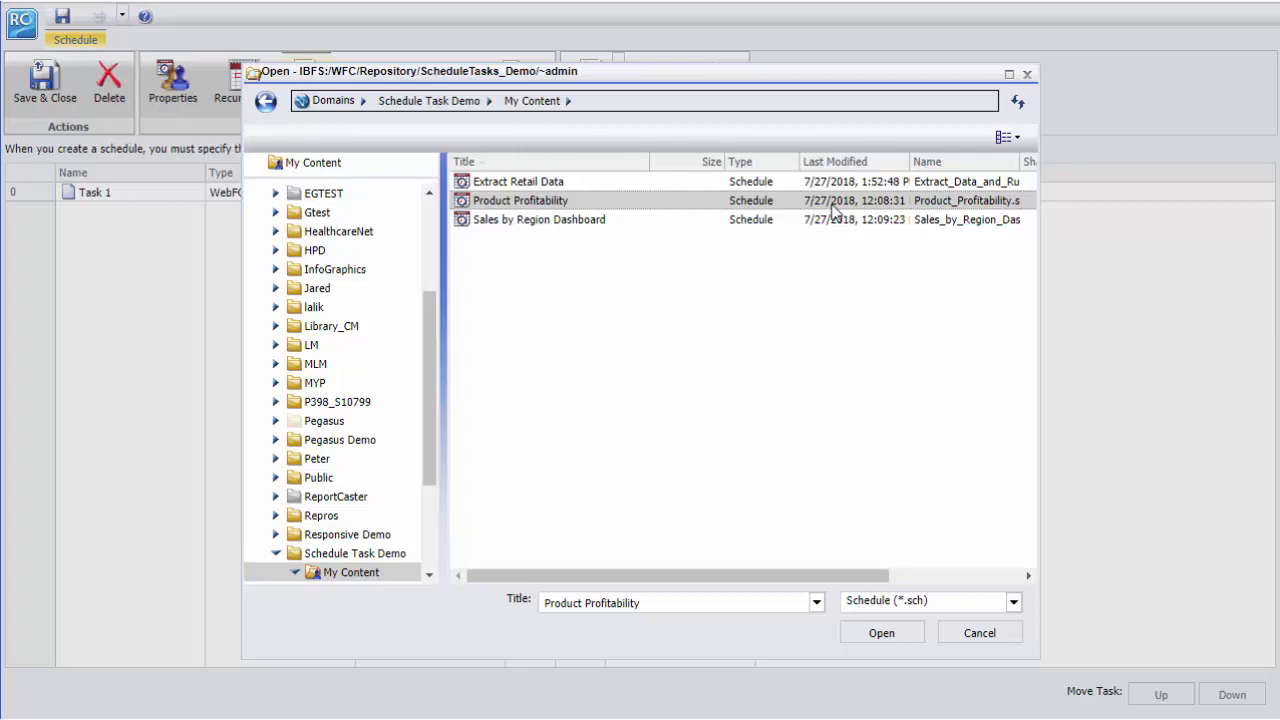
left_click(878, 632)
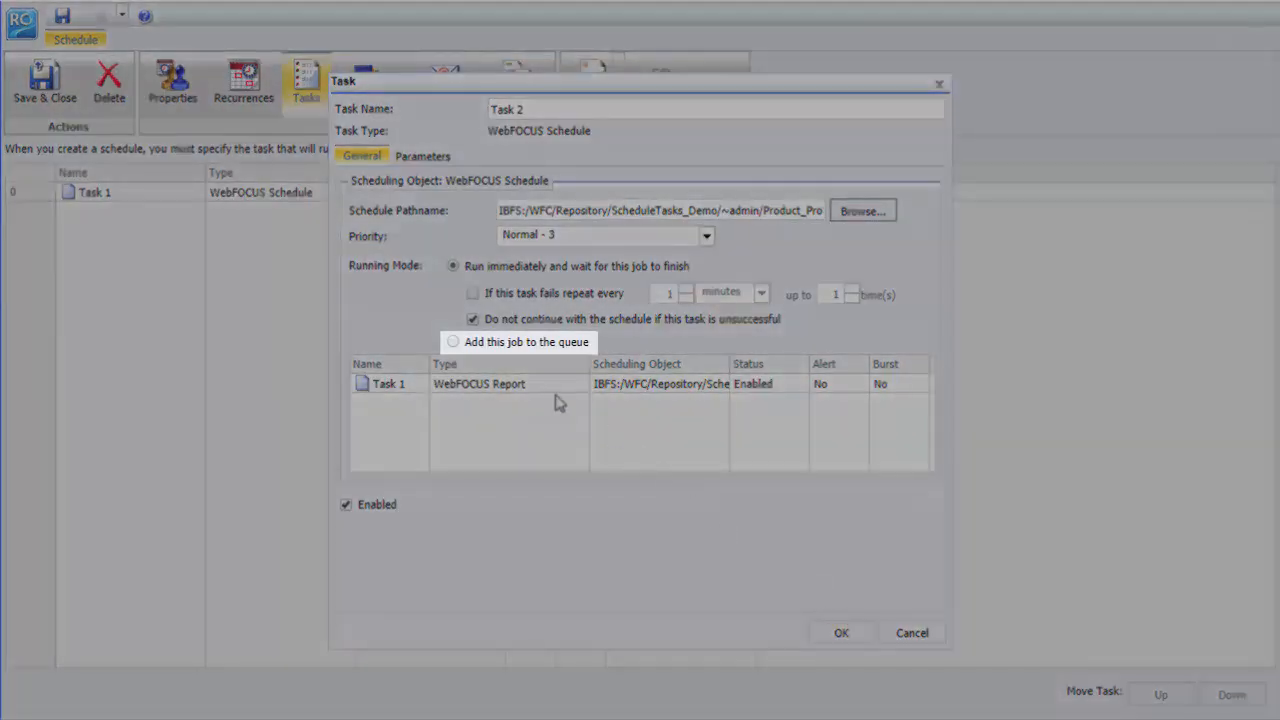
left_click(454, 343)
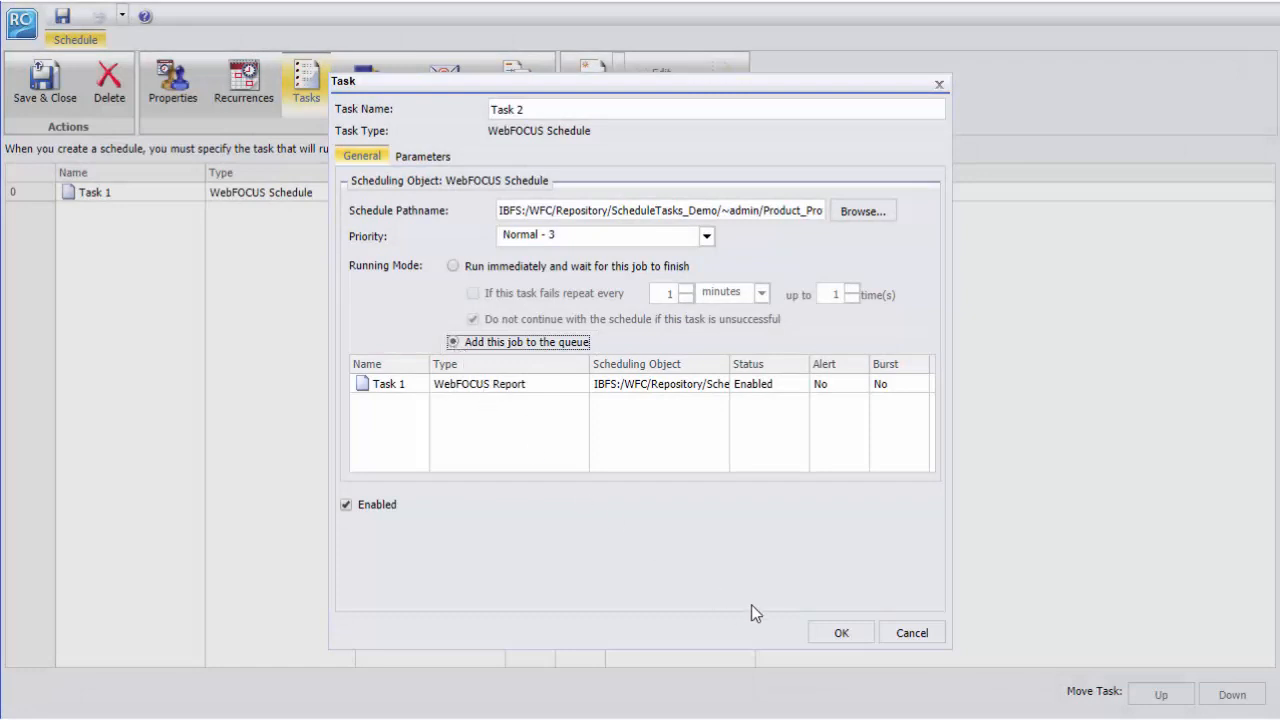
left_click(838, 632)
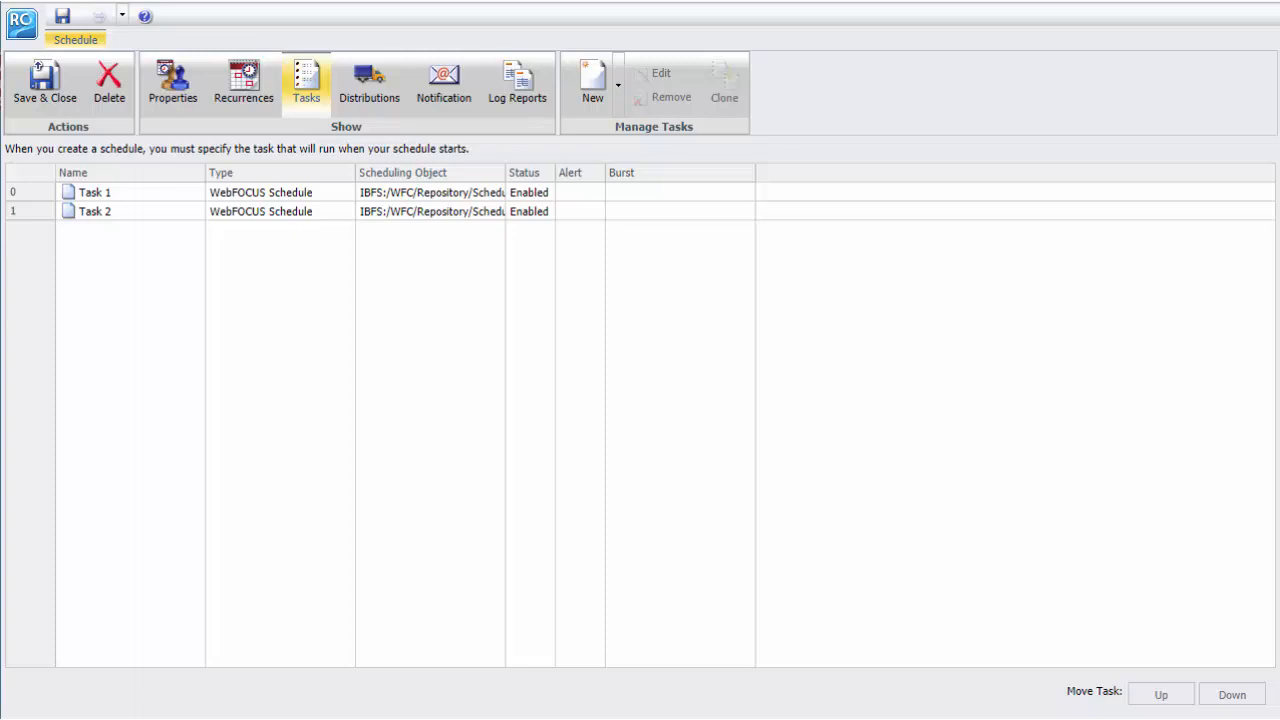
Add a third WebFOCUS Schedule task that runs the Sales by Region Dashboard schedule by adding its job to the queue
left_click(618, 90)
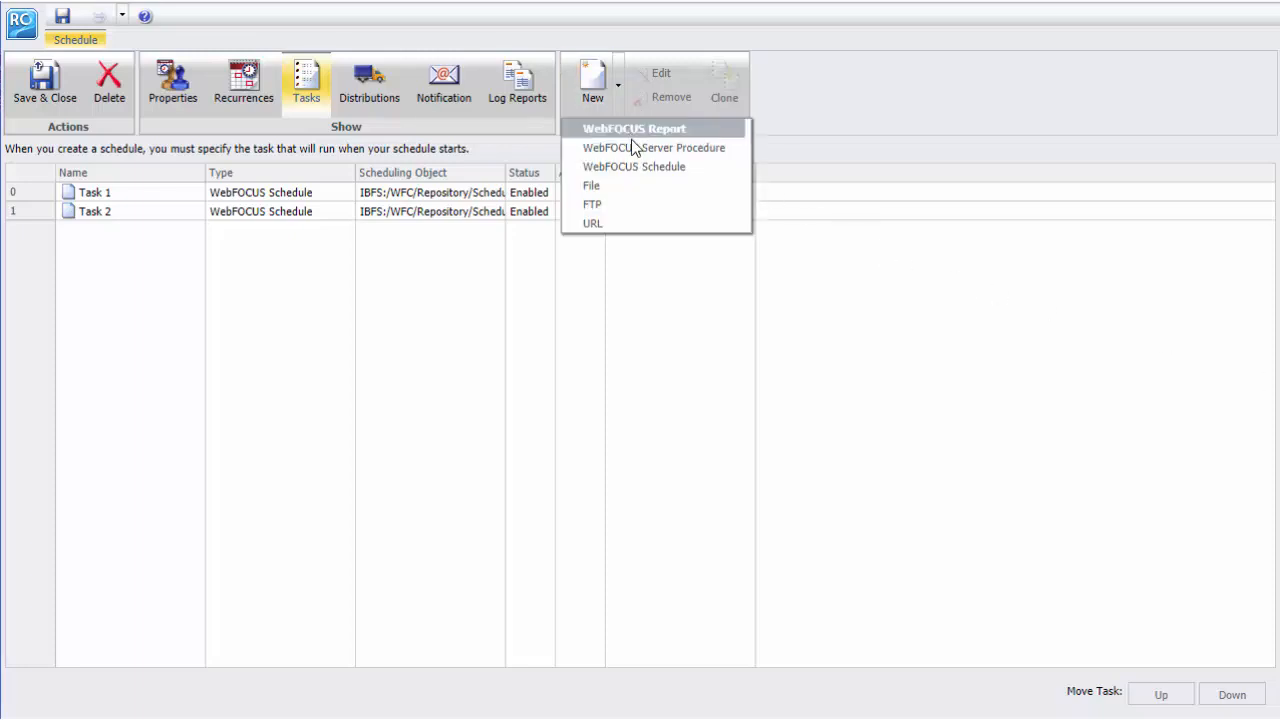
left_click(640, 168)
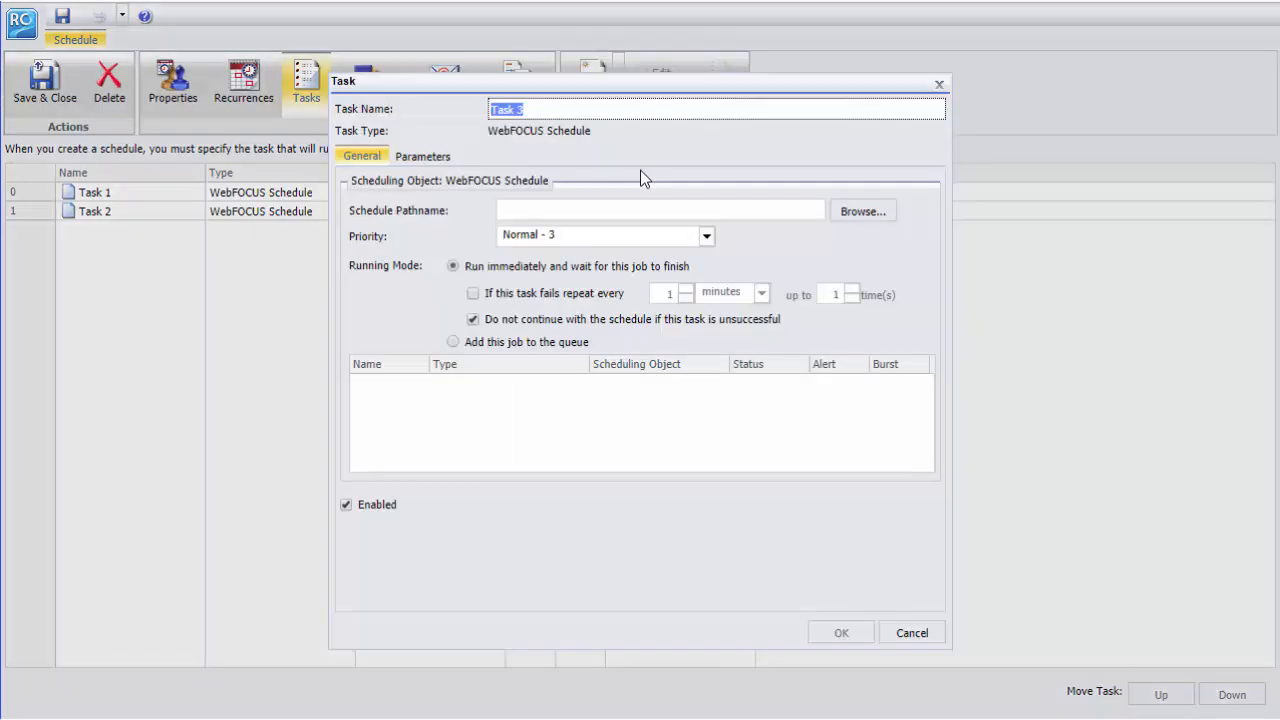
left_click(840, 212)
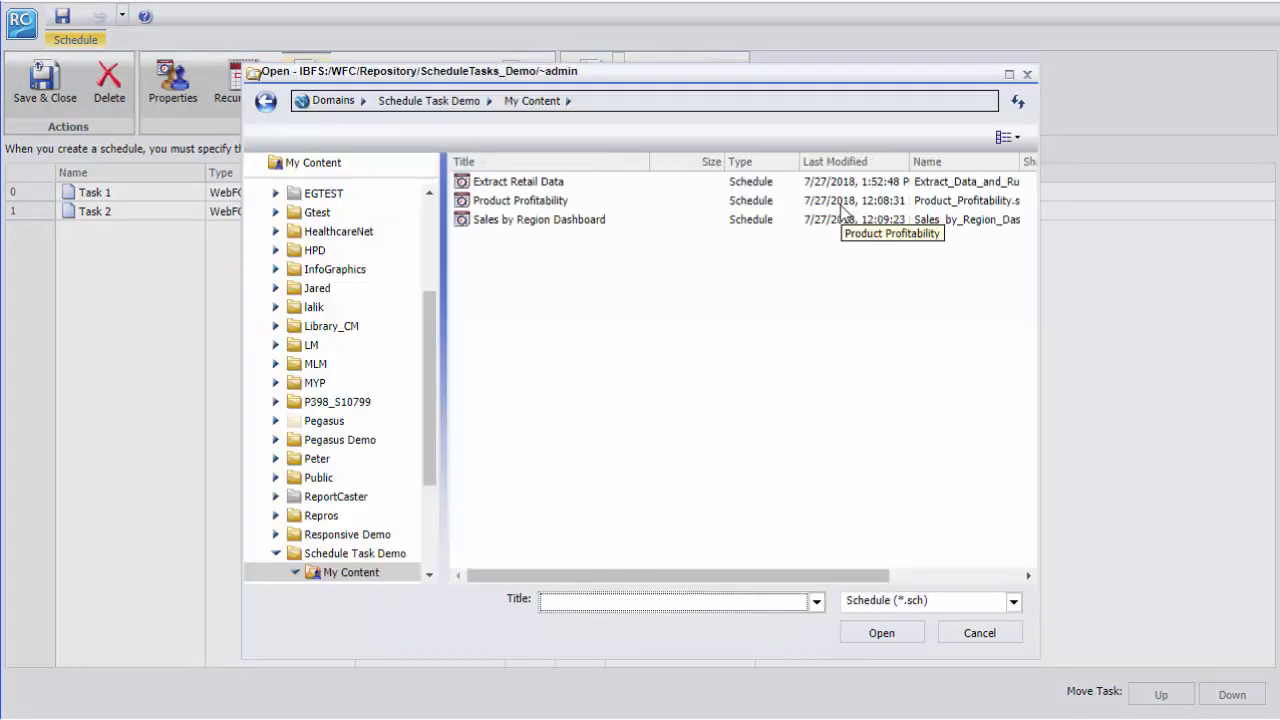
left_click(820, 222)
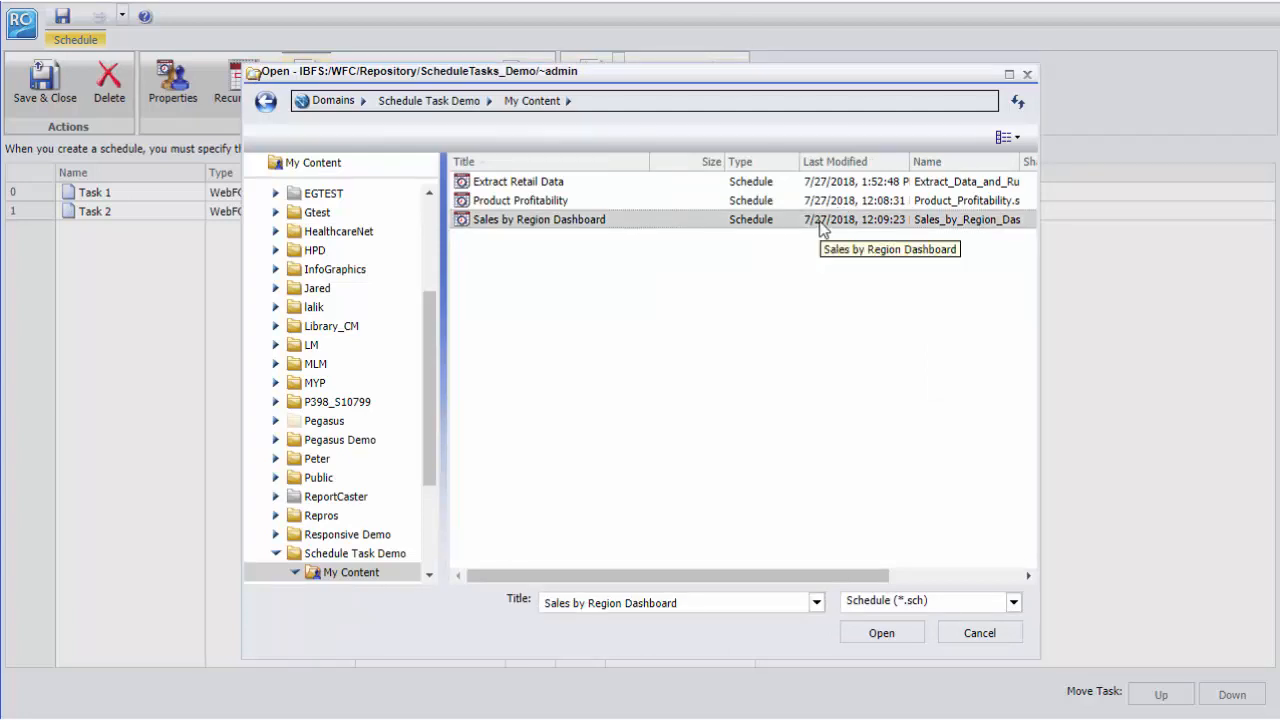
left_click(891, 633)
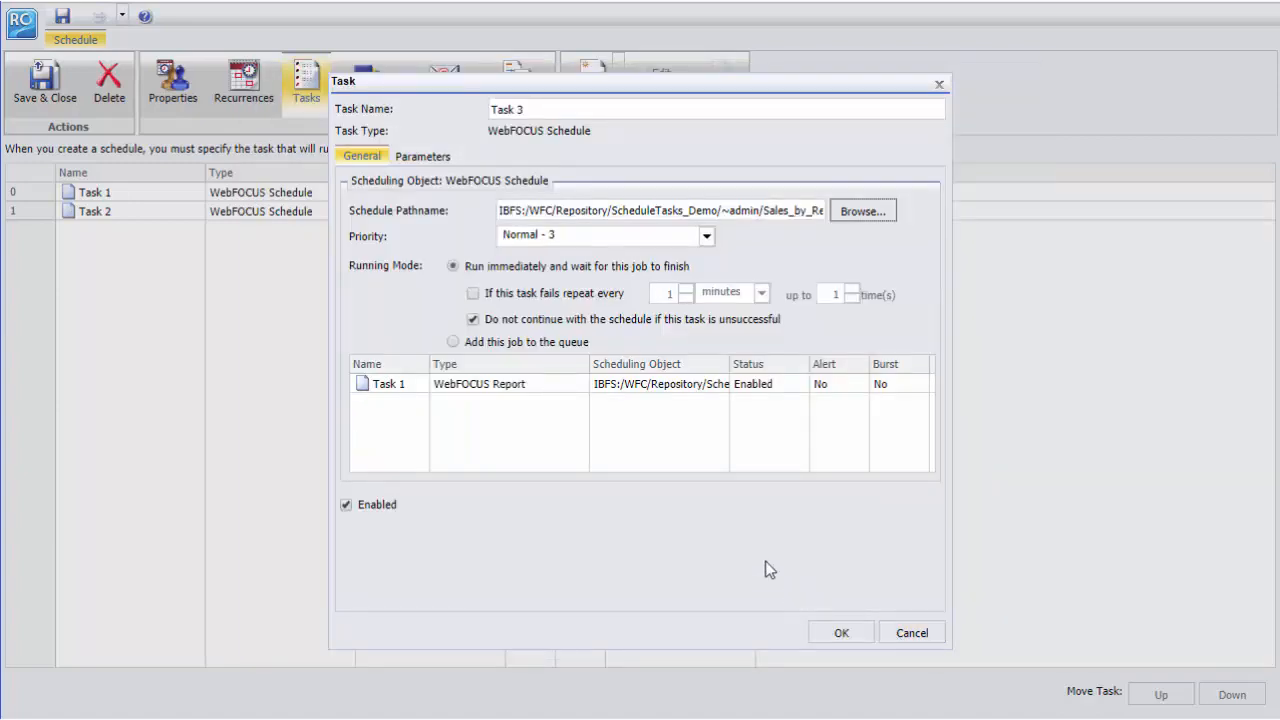
left_click(454, 343)
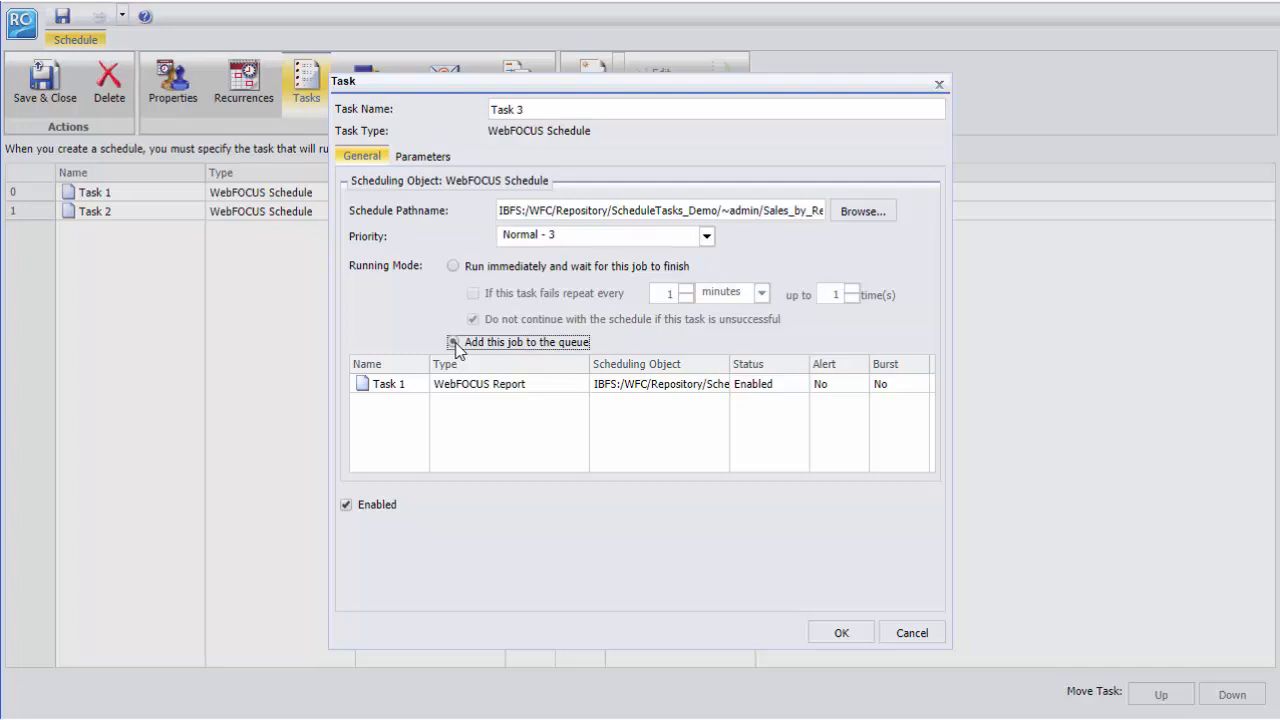
left_click(838, 634)
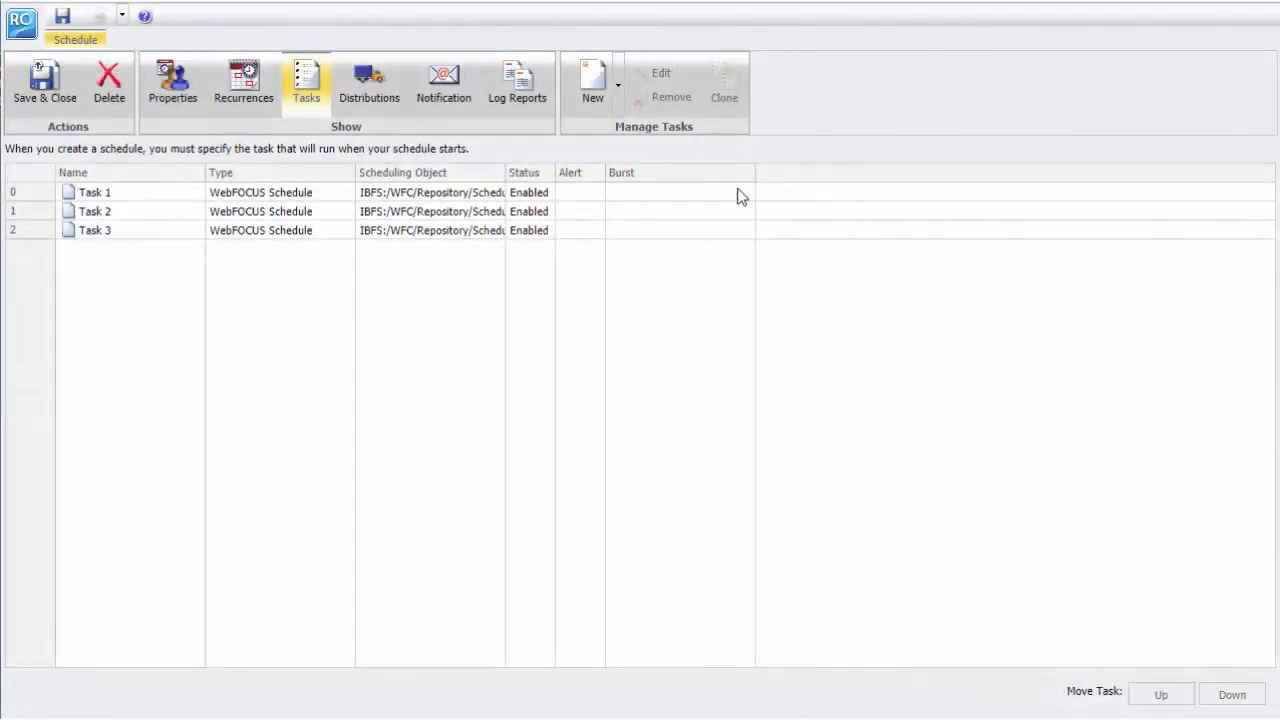
Start a new email distribution for the schedule and enter the recipient's e-mail address
left_click(381, 97)
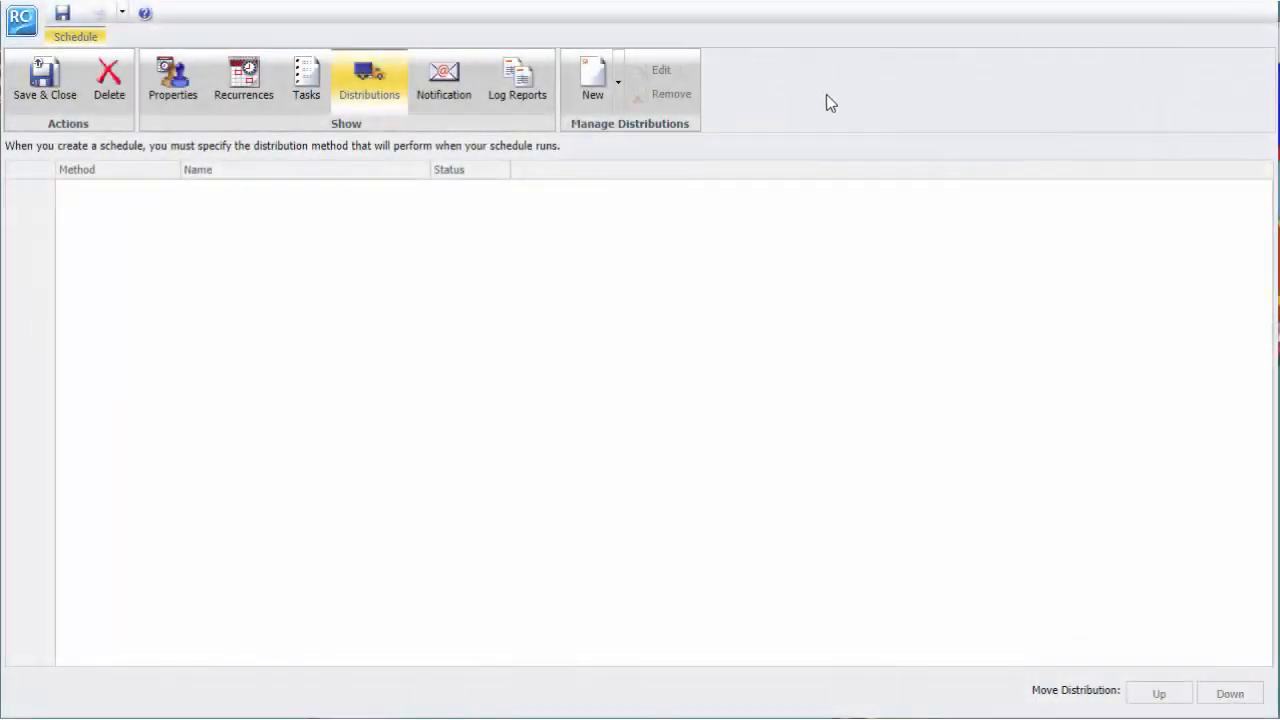
left_click(571, 98)
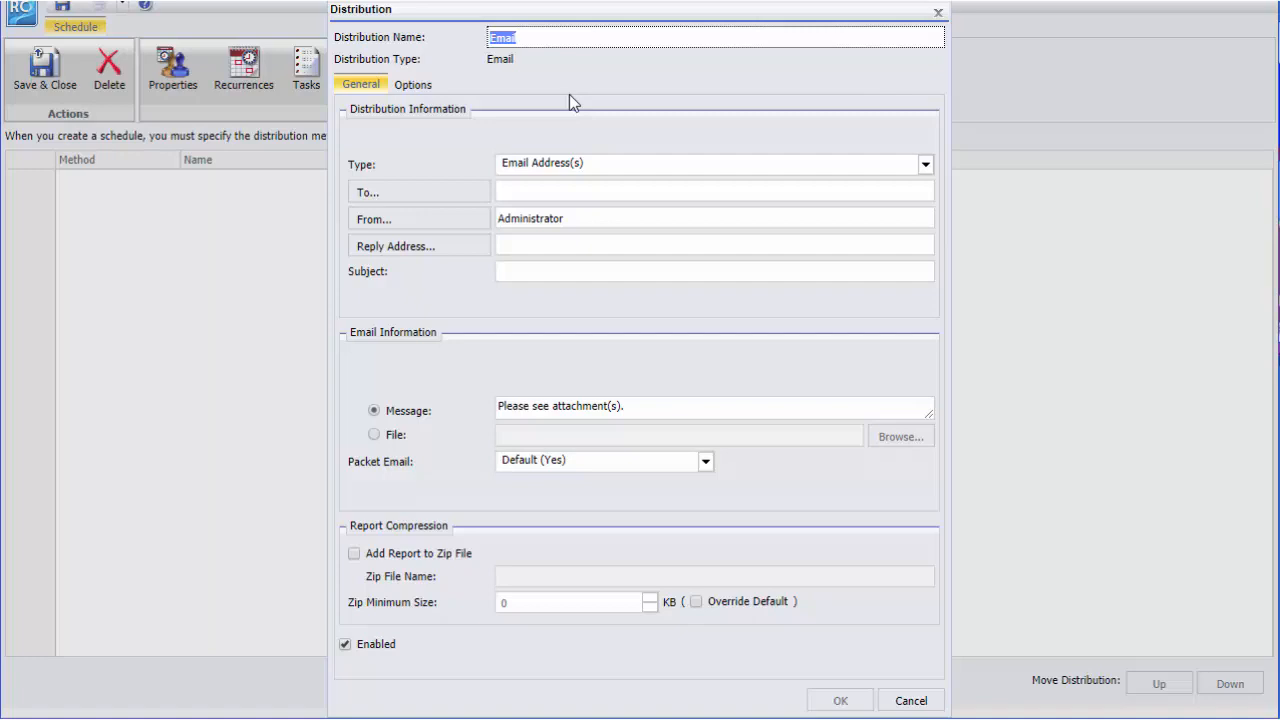
left_click(556, 186)
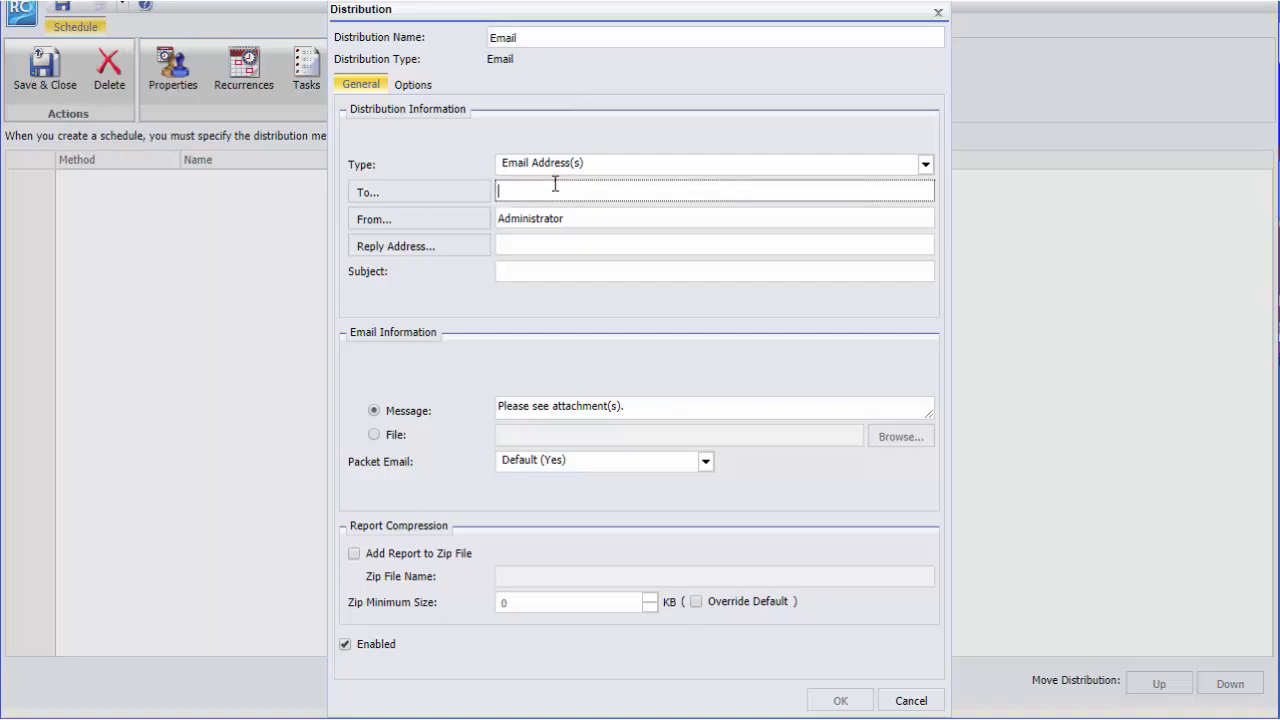
type("user")
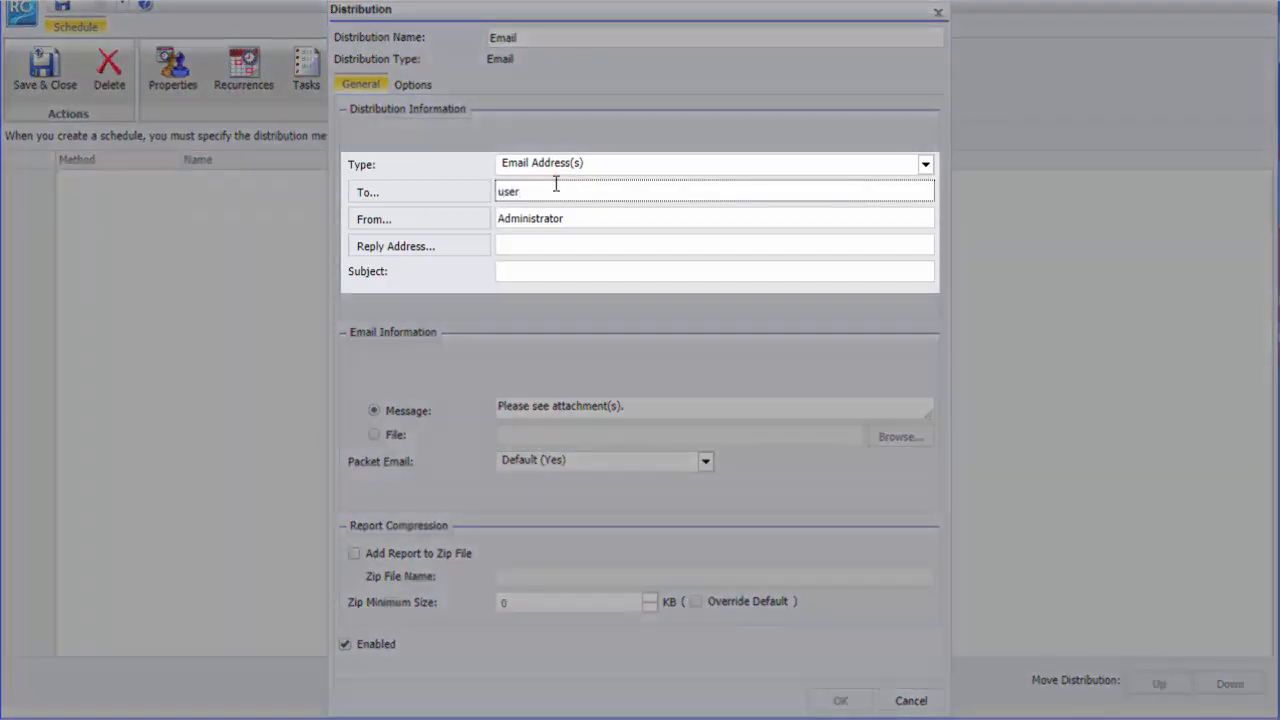
type("1@localhost.com")
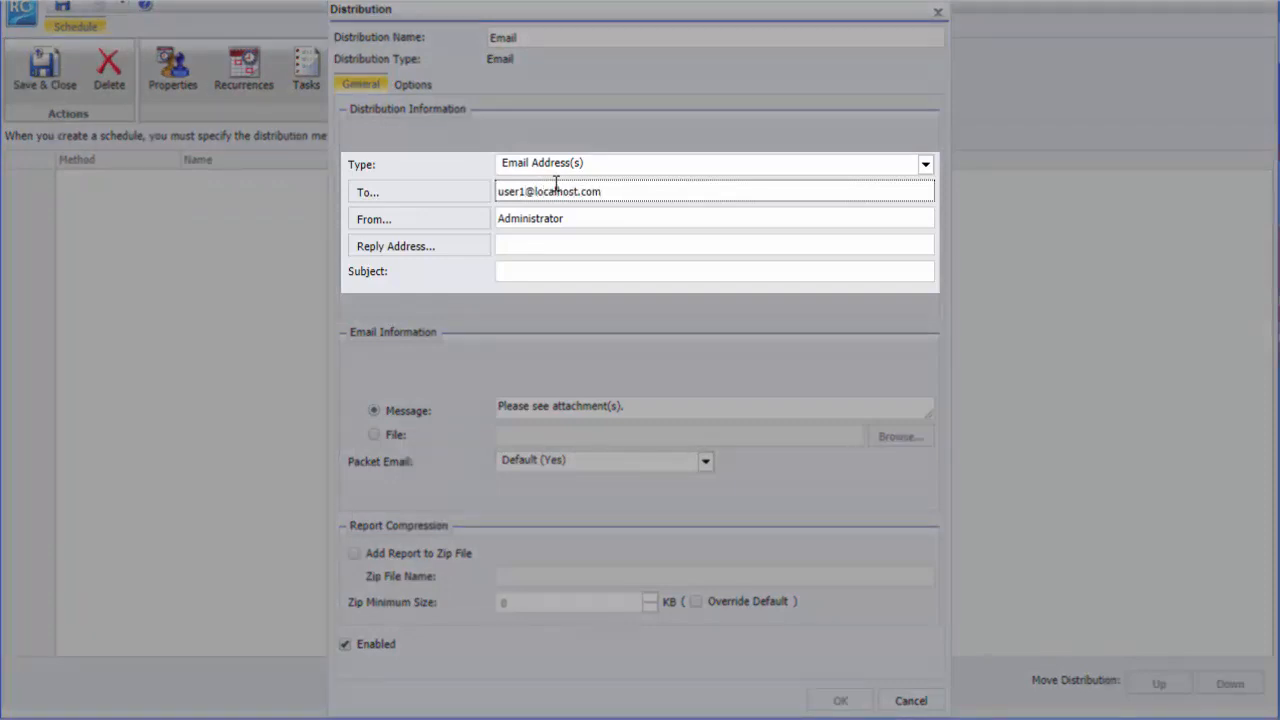
Set the email sender to ReportCaster, enter the reply e-mail address, and save the distribution
left_click(549, 217)
type("ReportCaster")
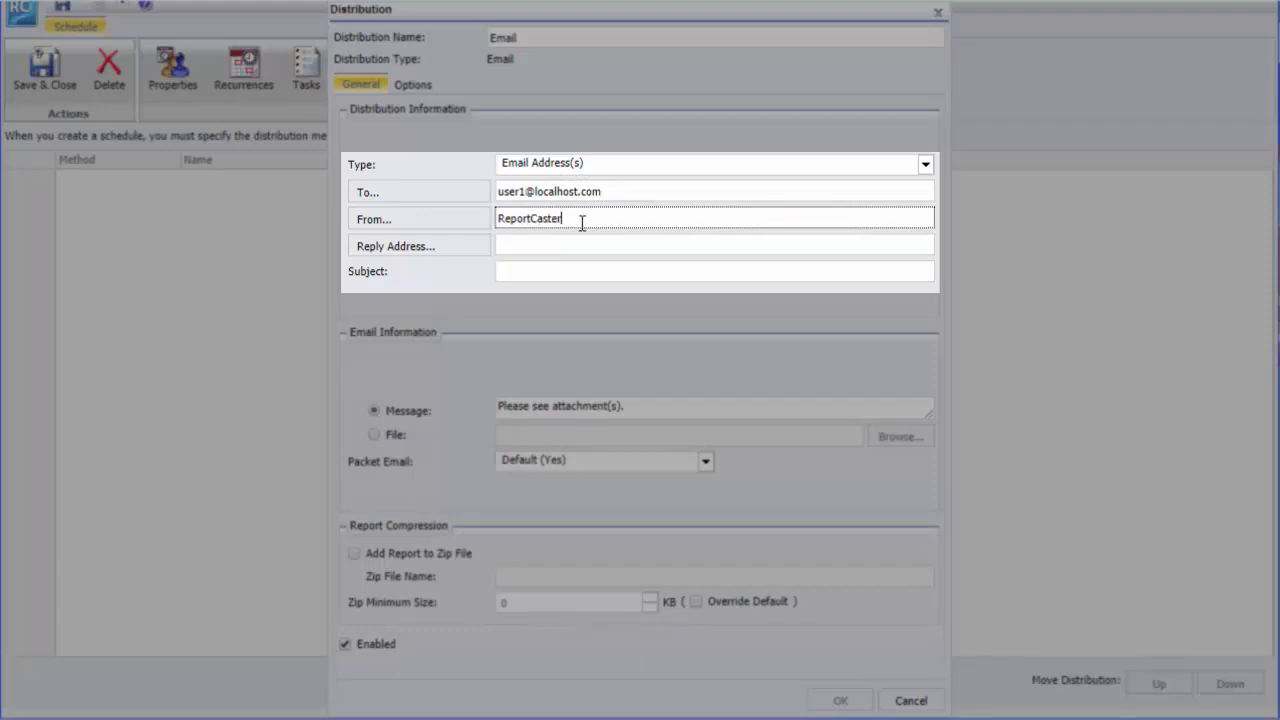
left_click(571, 241)
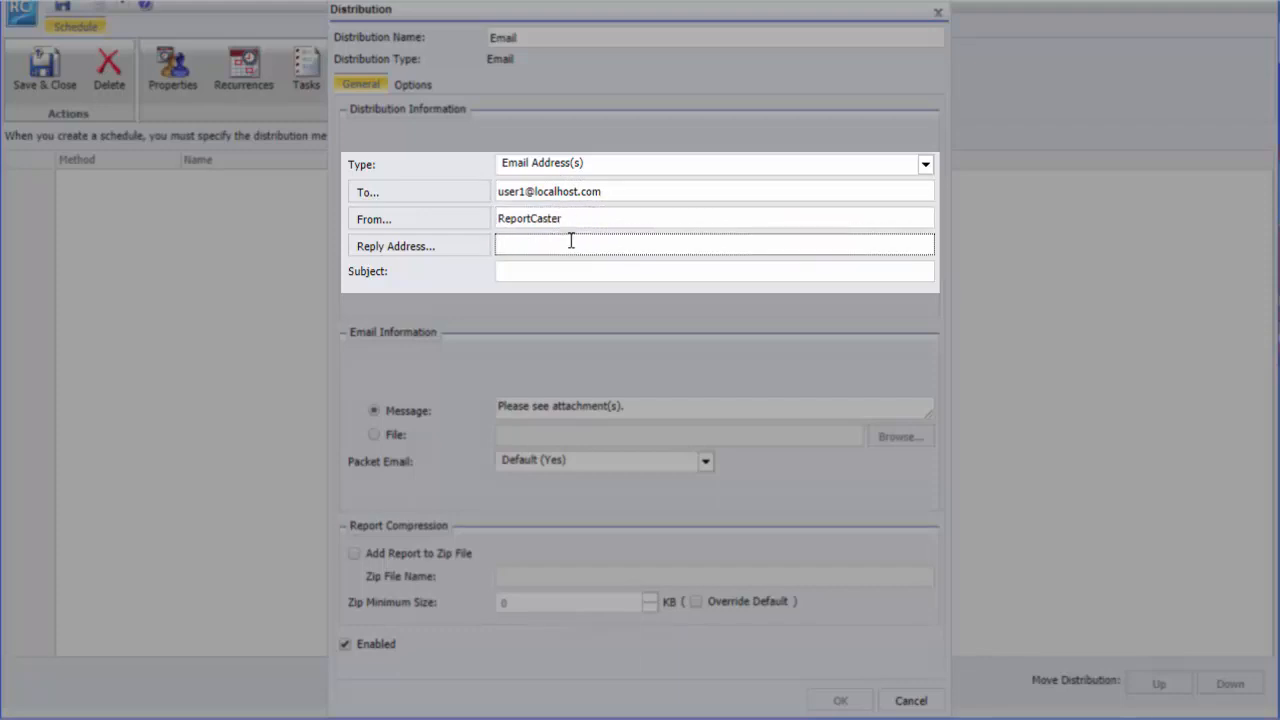
type("ReportCaster@localhost.com")
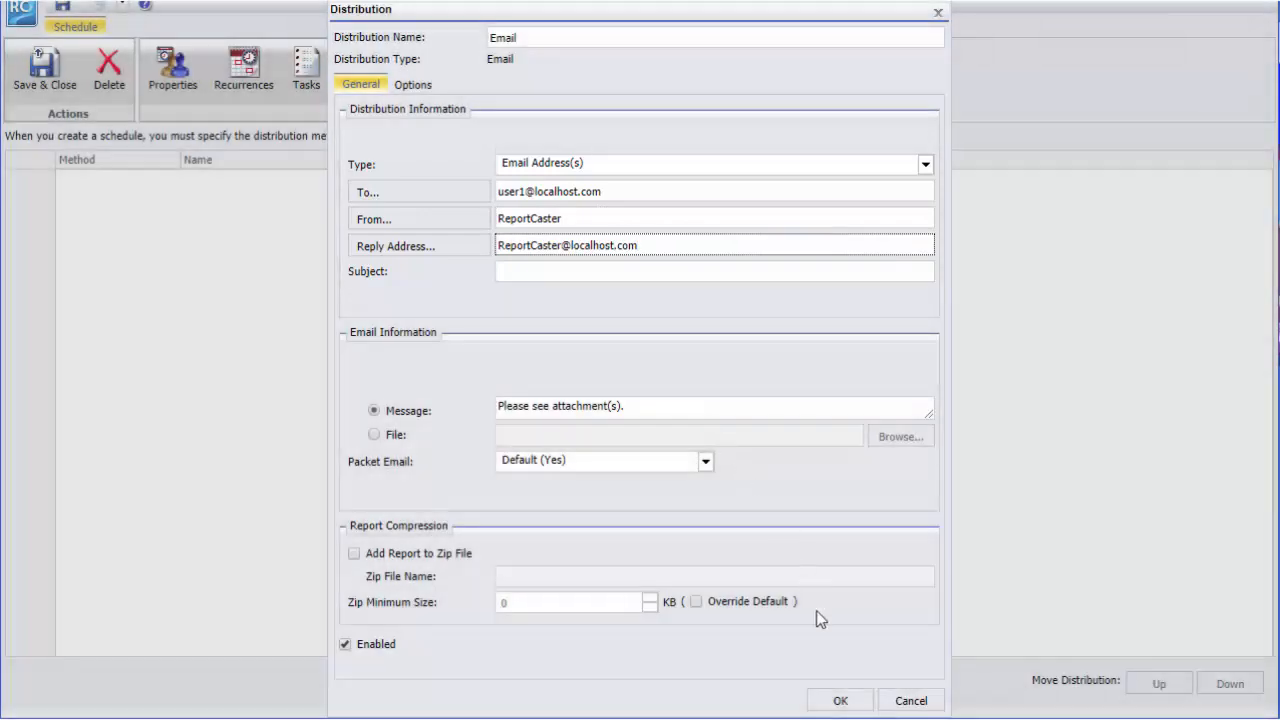
left_click(840, 701)
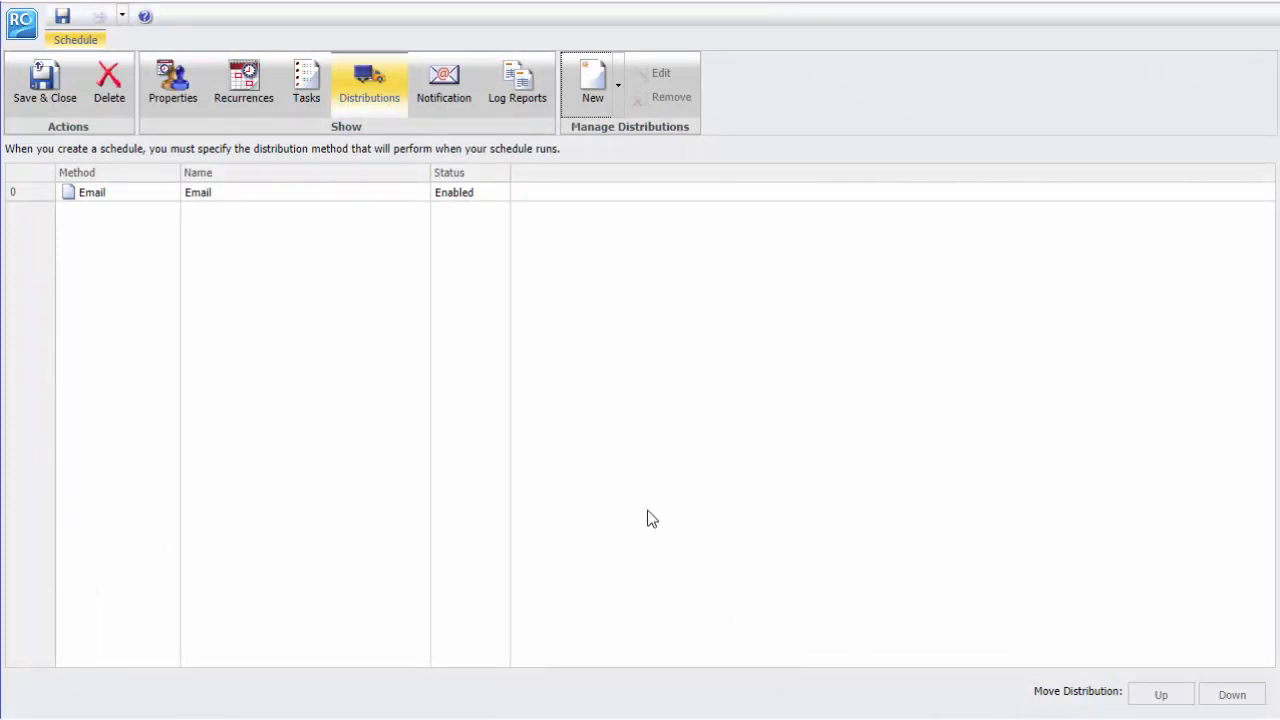
Disable the Extract Data and Run Reports schedule in its properties, then save and close it
left_click(184, 95)
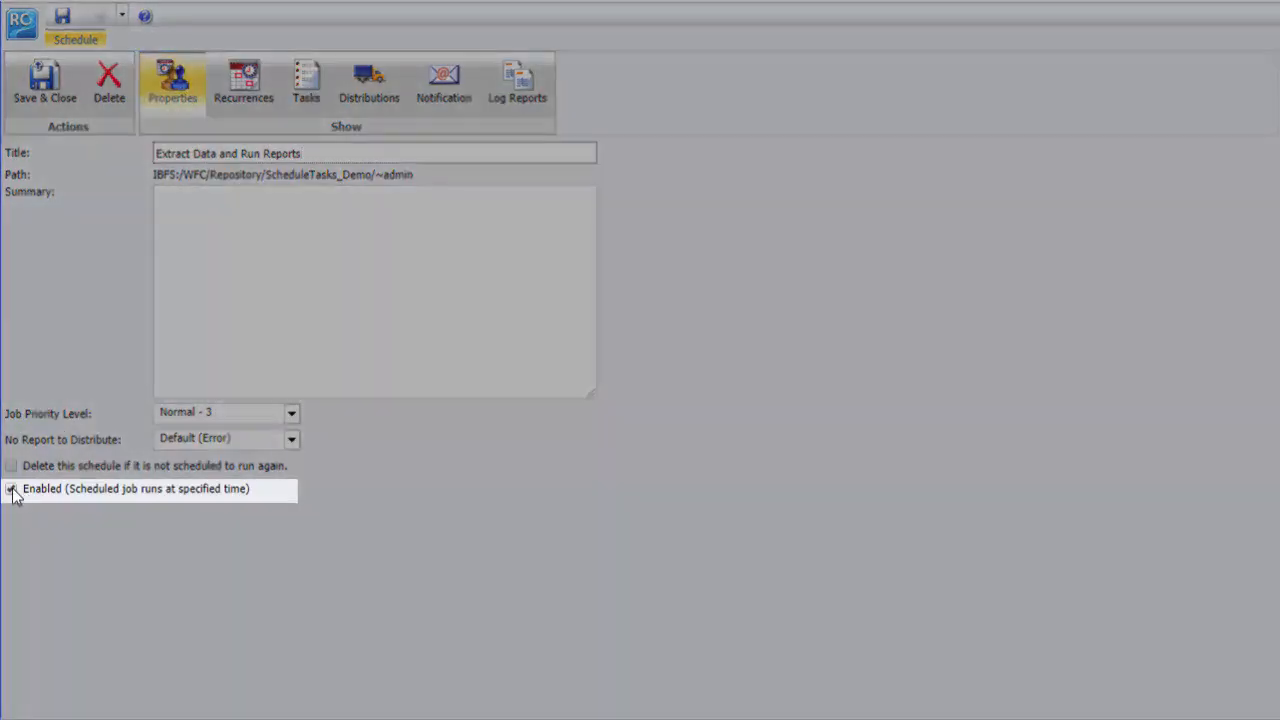
left_click(12, 490)
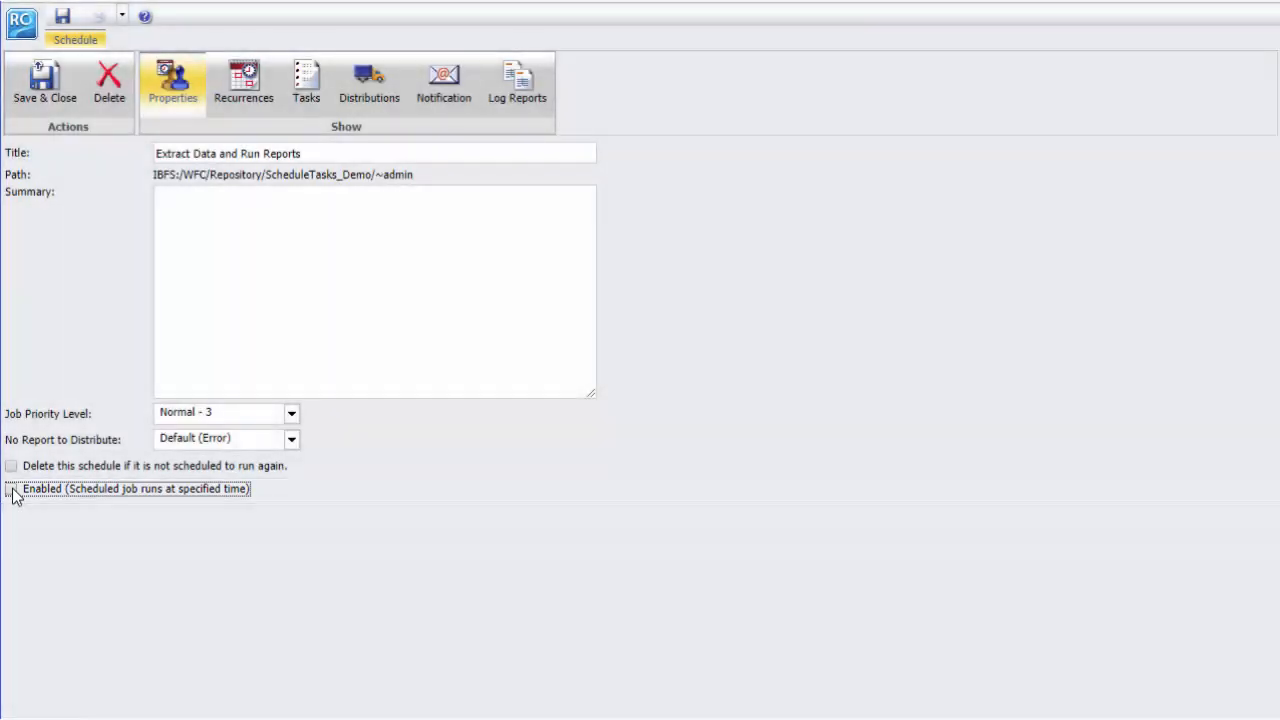
left_click(49, 97)
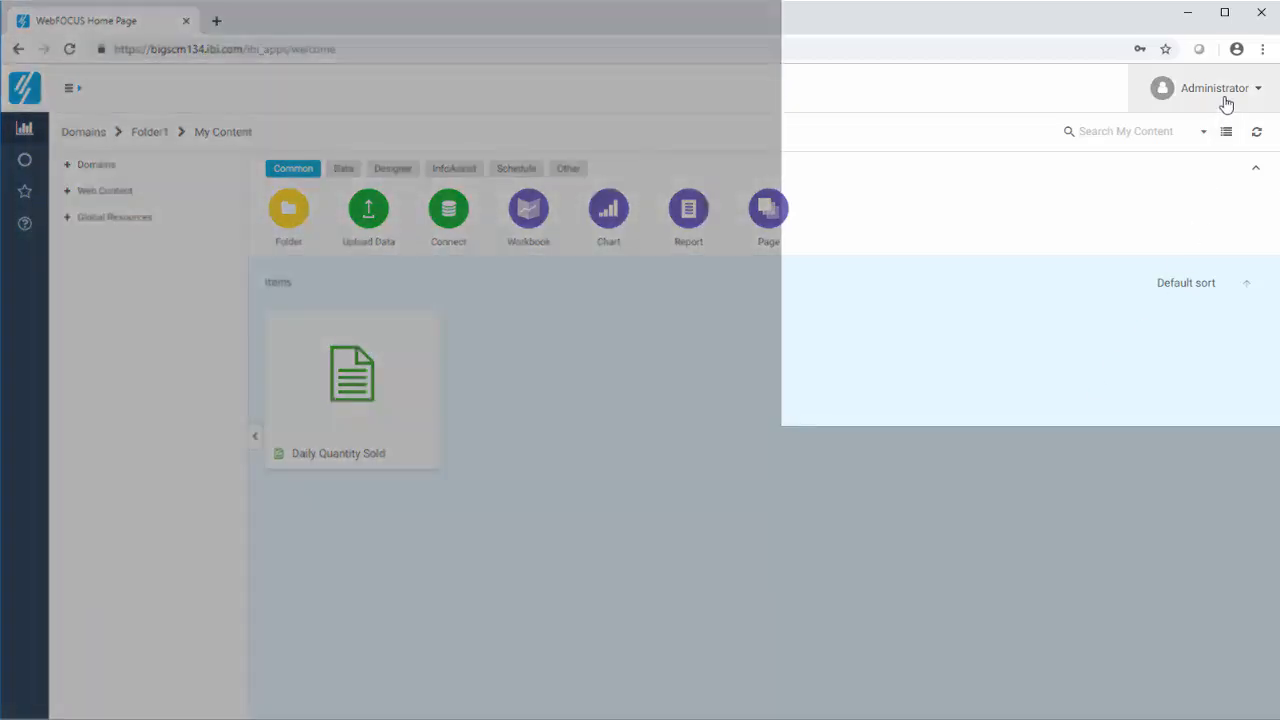
Open ReportCaster Explorer and list the schedules of the Schedule Task Demo folder, including those in its subfolders
left_click(1225, 98)
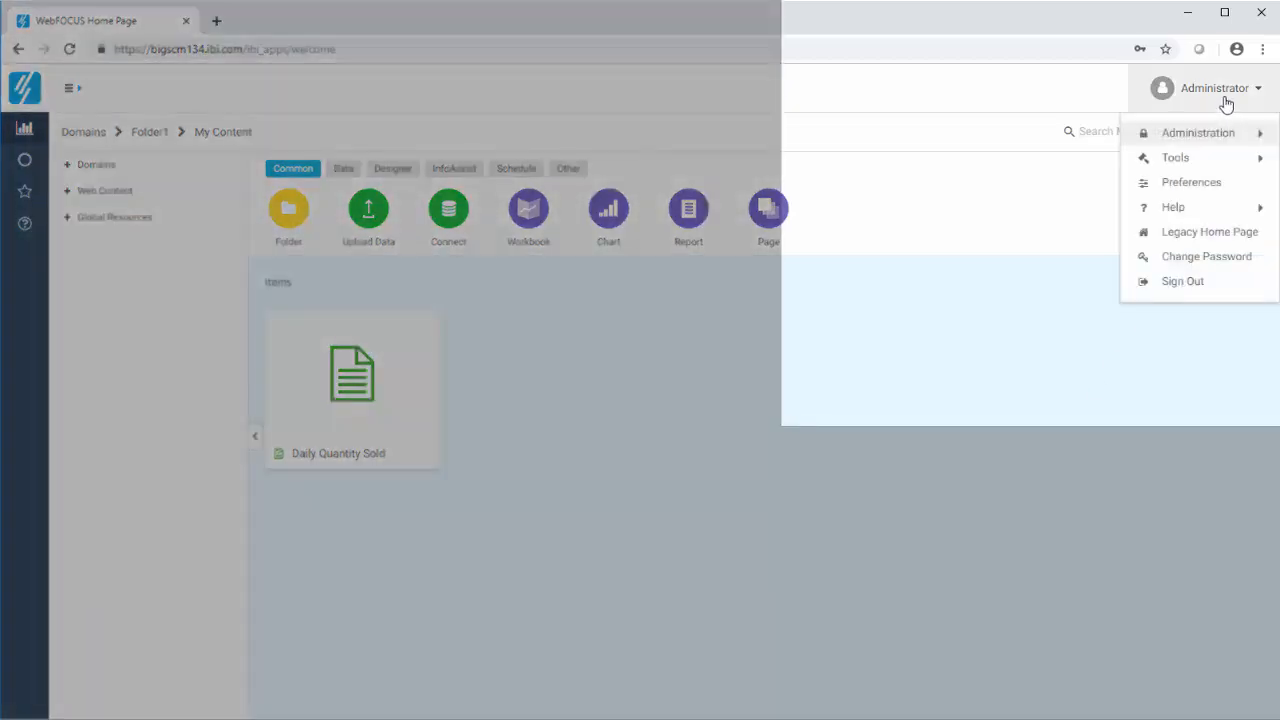
mouse_move(1212, 162)
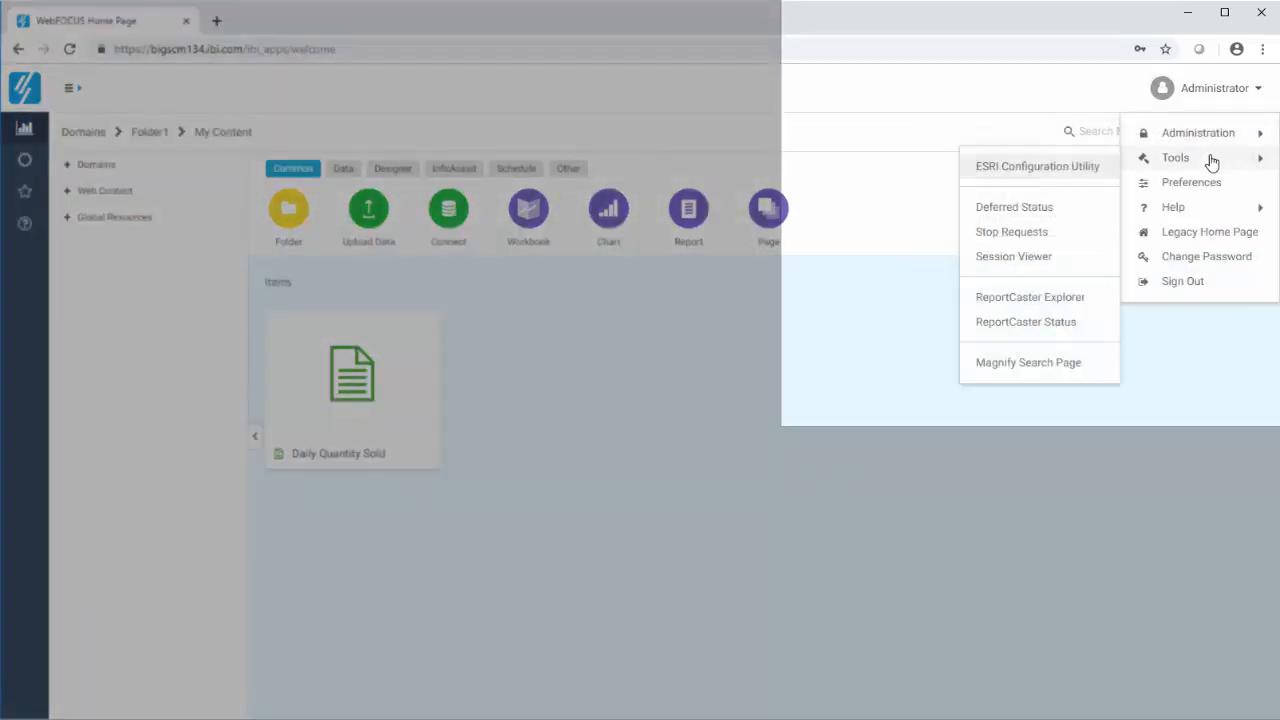
left_click(1089, 297)
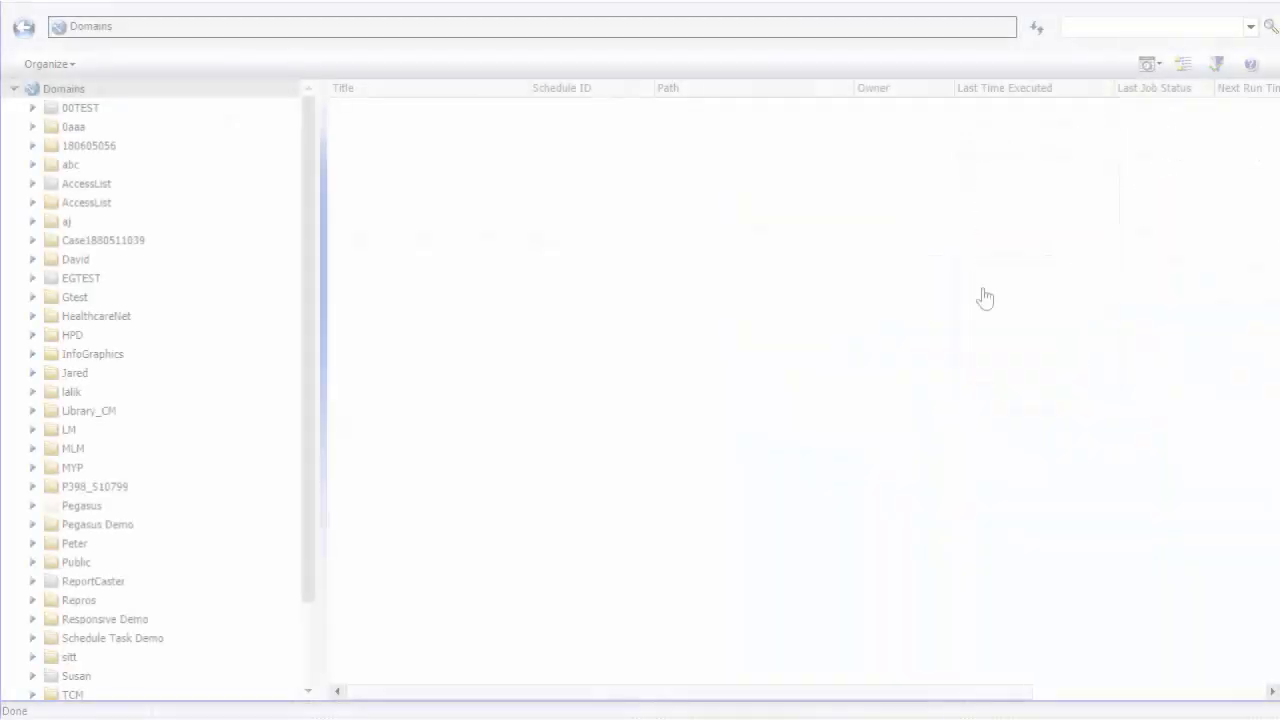
left_click(127, 639)
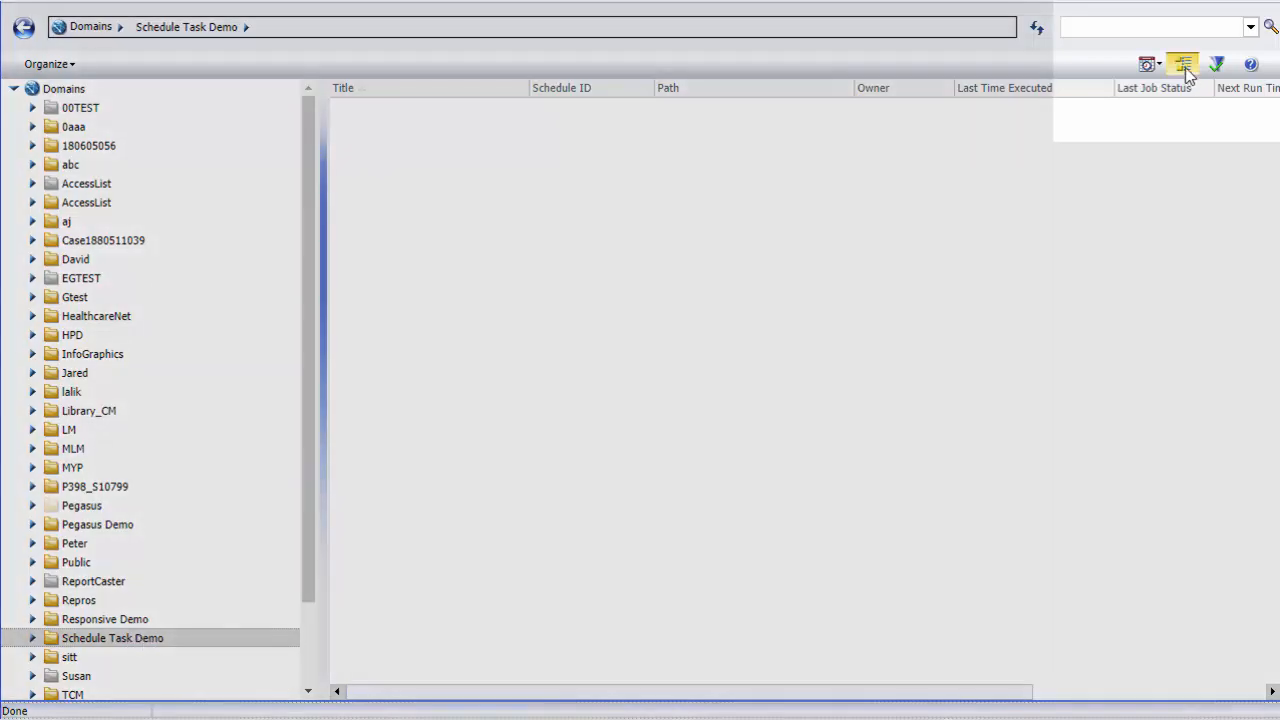
left_click(1184, 65)
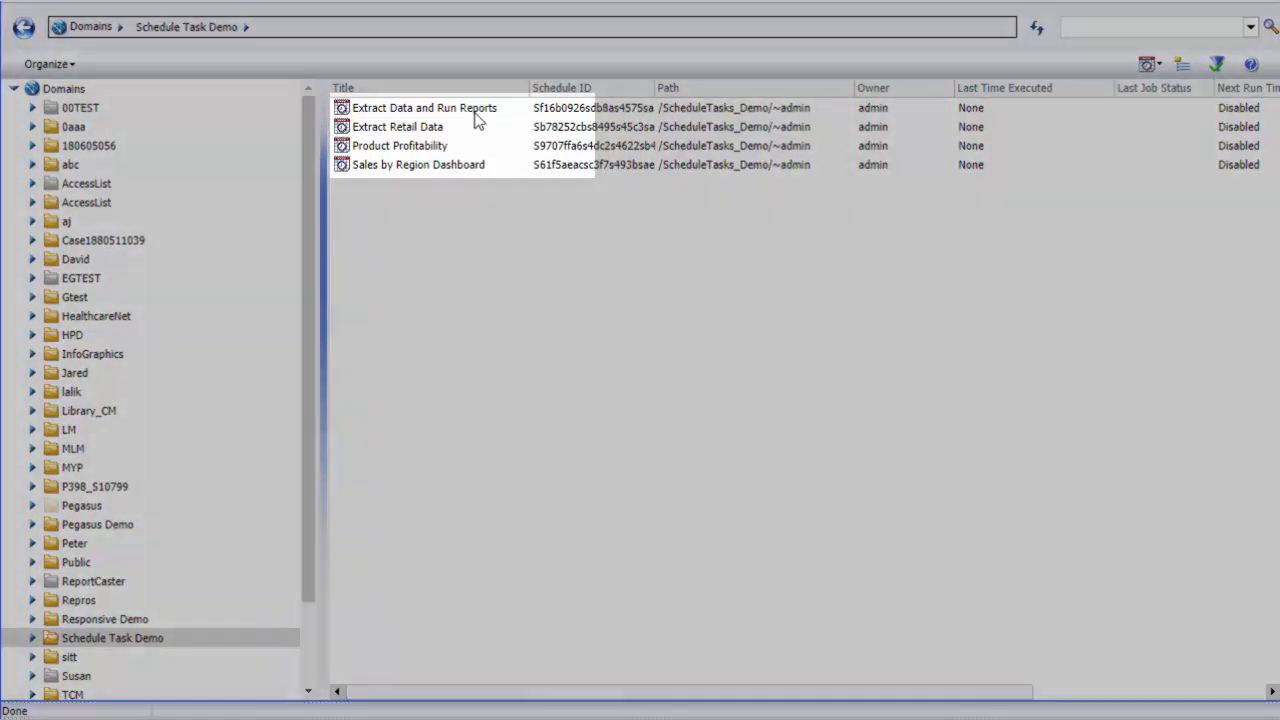
Run the Extract Data and Run Reports schedule, confirm the run, and dismiss the submission message
right_click(476, 117)
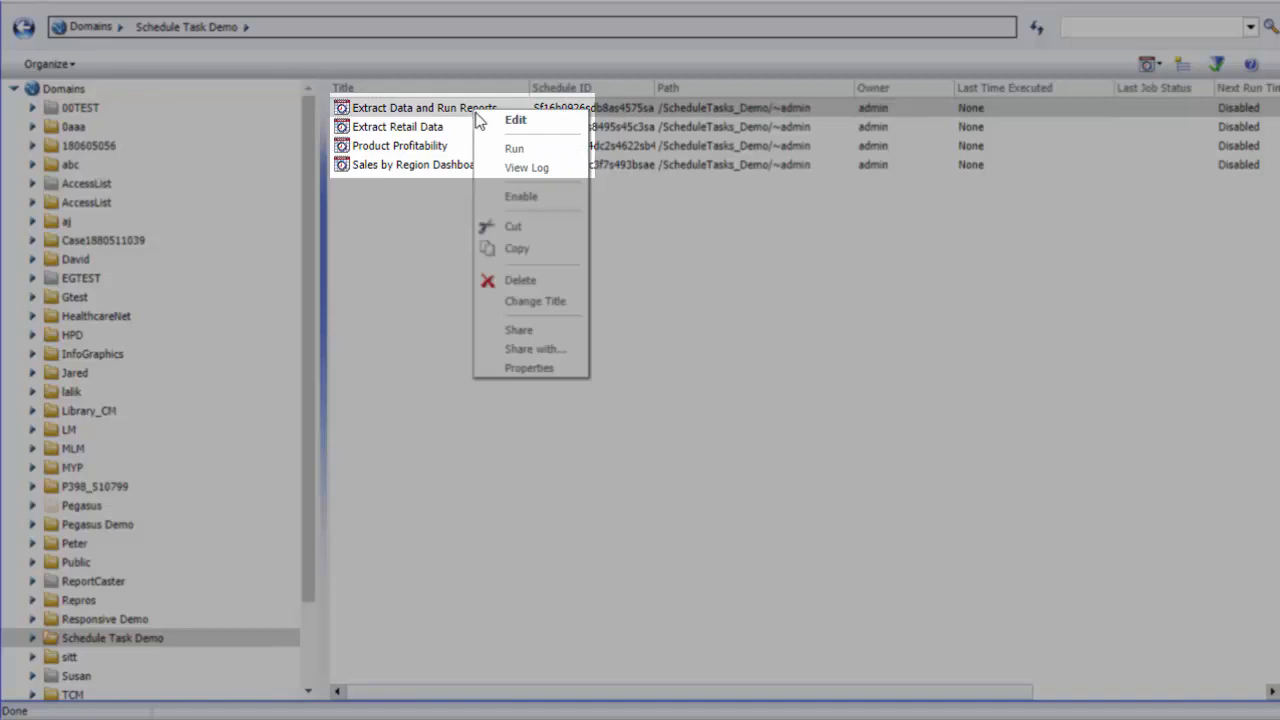
left_click(507, 151)
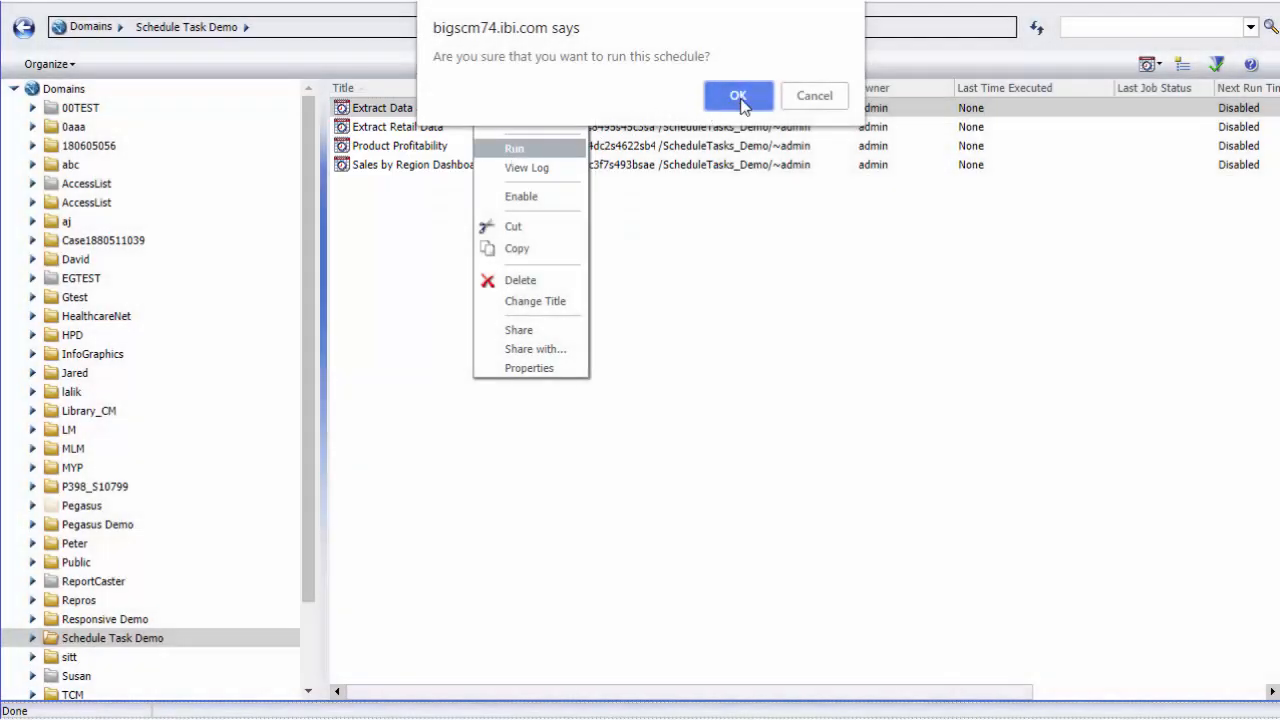
left_click(738, 98)
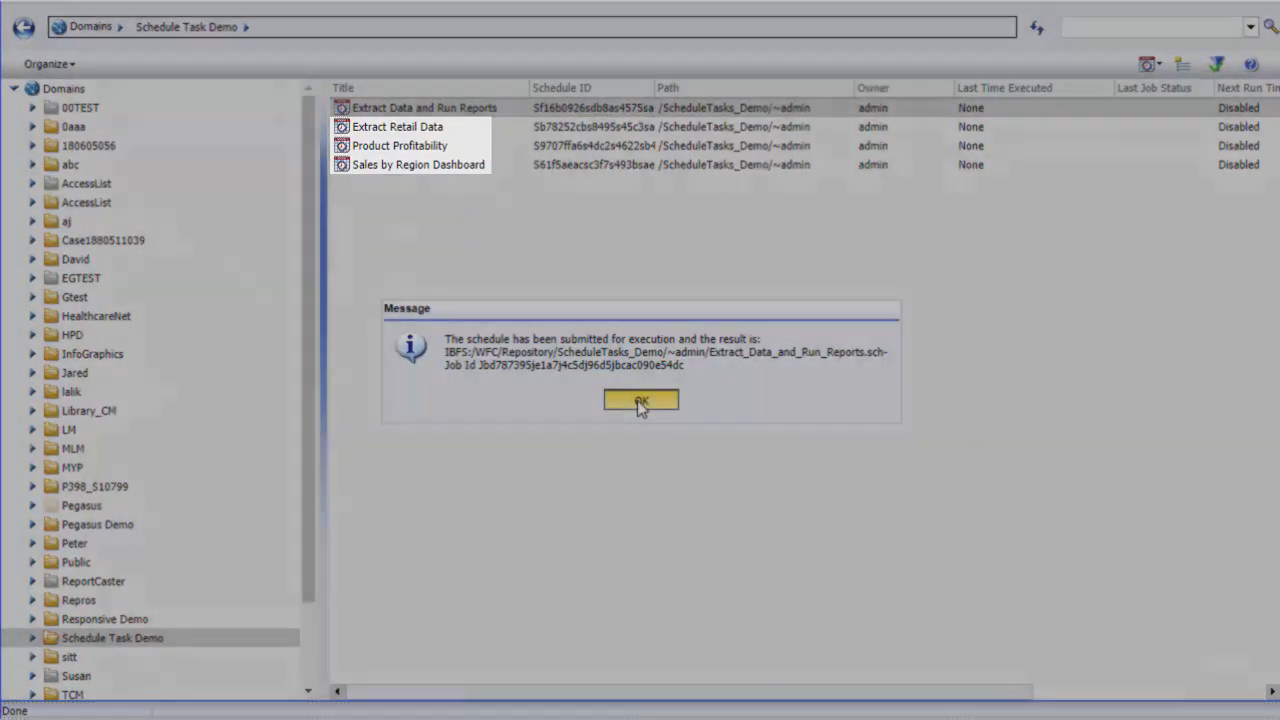
left_click(640, 402)
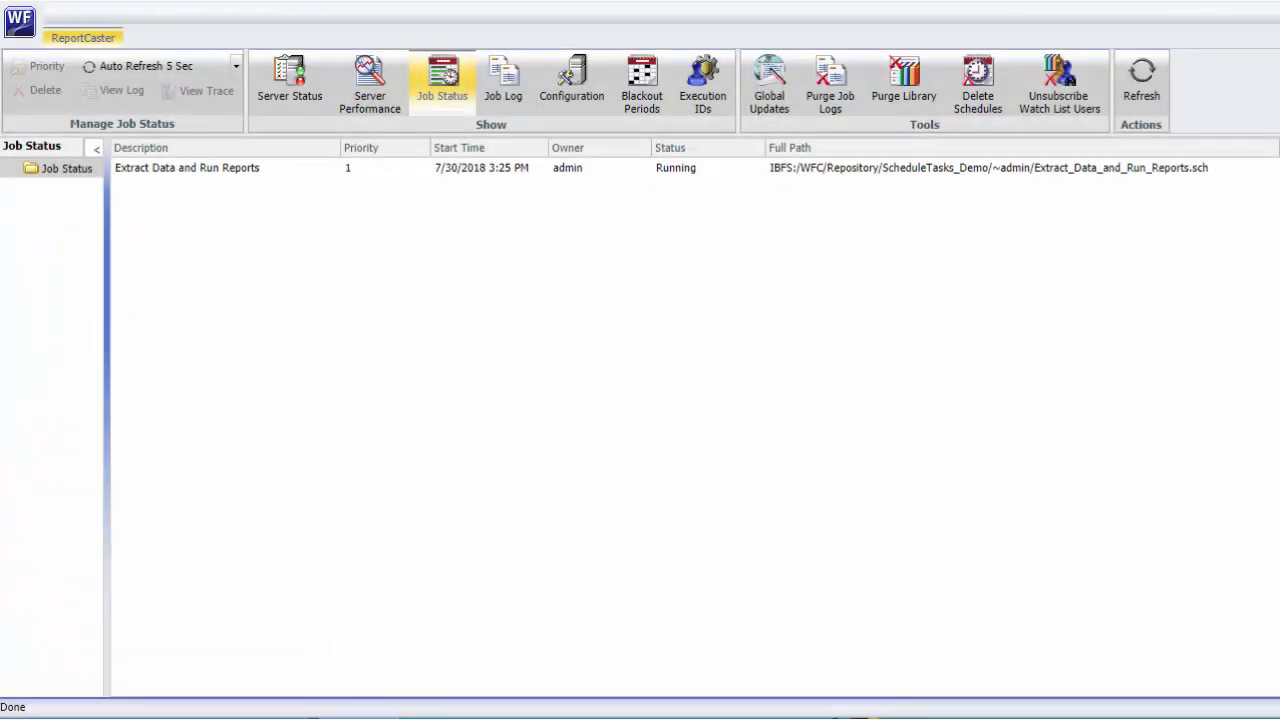